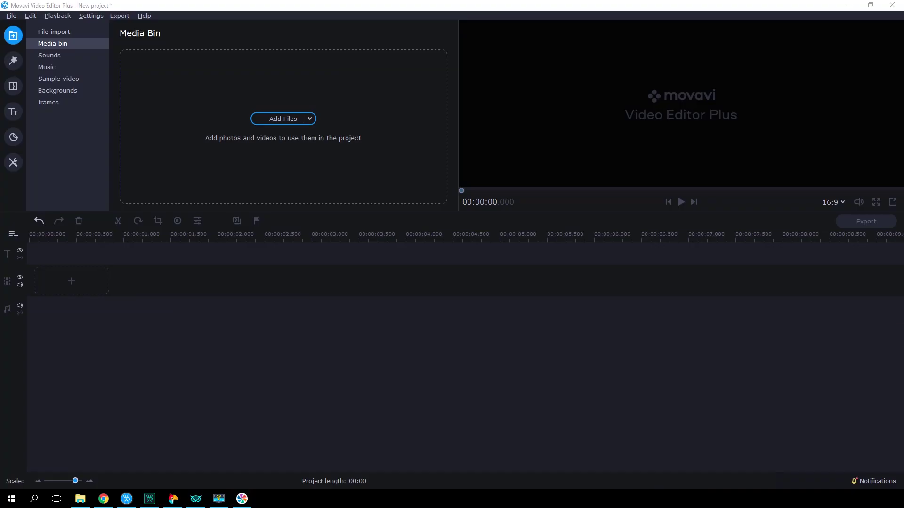
# Import the clips 10.mp4, 20.mp4, 30.mp4 and 40.mp4, and place 10.mp4 at the start of the video track
pyautogui.moveTo(303, 162); pyautogui.dragTo(289, 161)
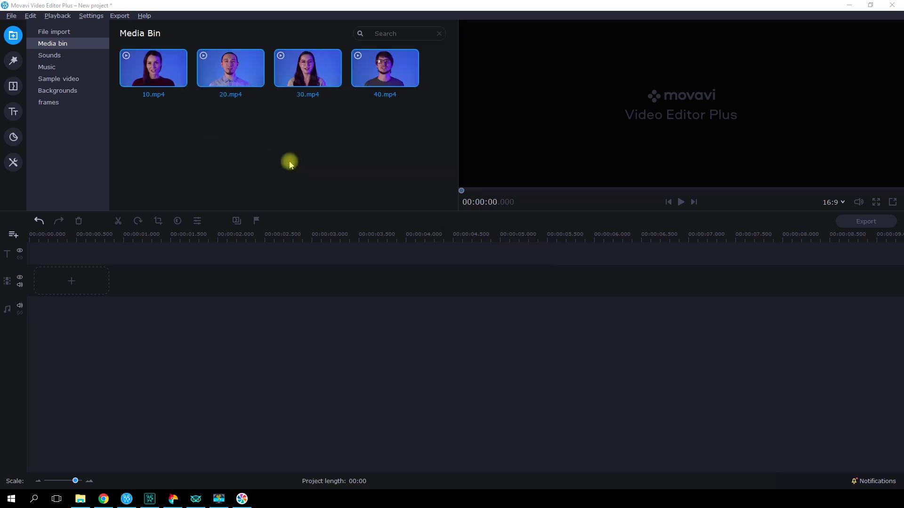
pyautogui.moveTo(153, 68); pyautogui.dragTo(91, 273)
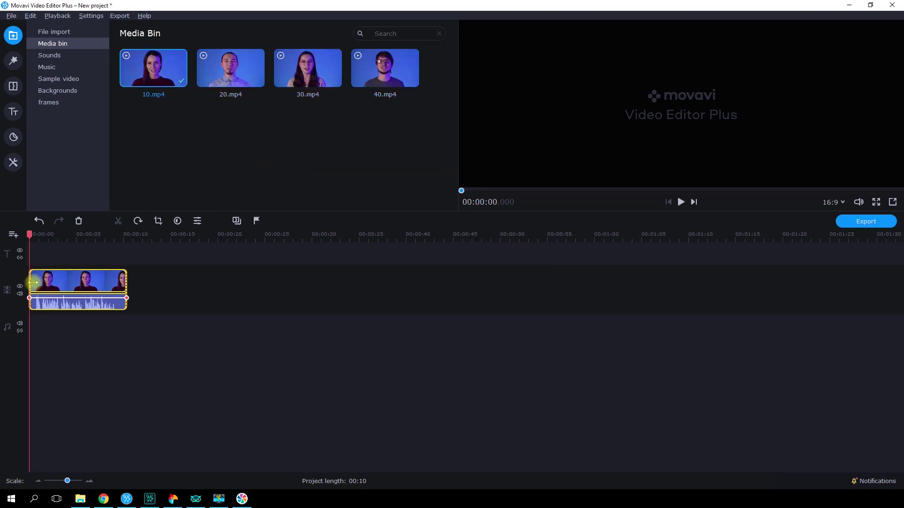
pyautogui.click(90, 481)
pyautogui.click(90, 481)
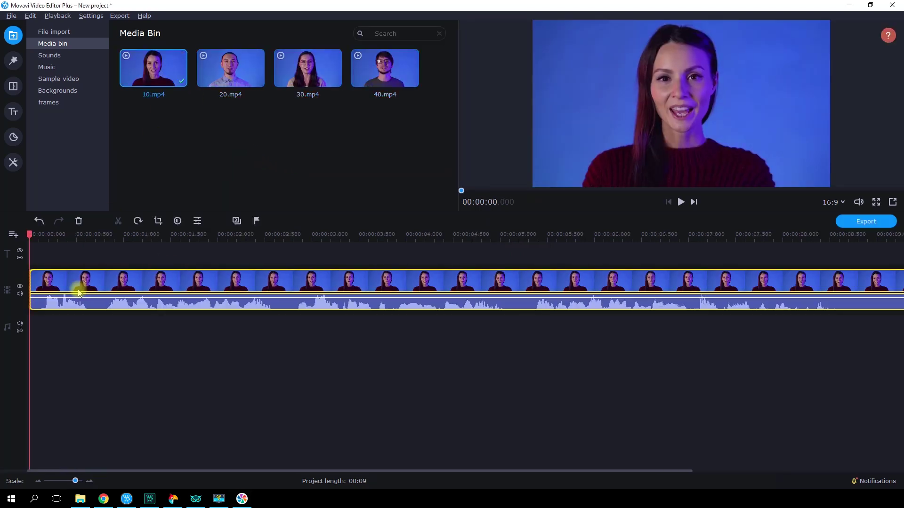
# Preview the Noise filters Broken lens, Distortion - high and Static - high
pyautogui.click(13, 62)
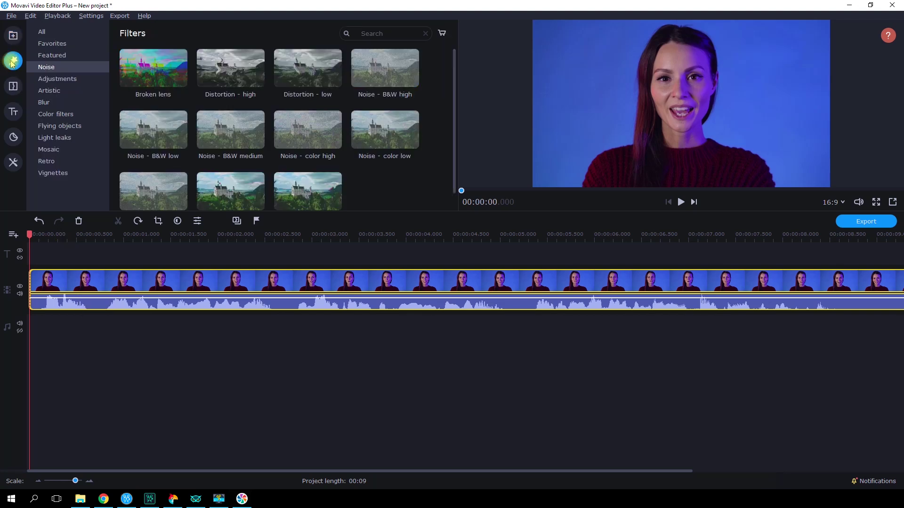
pyautogui.click(131, 76)
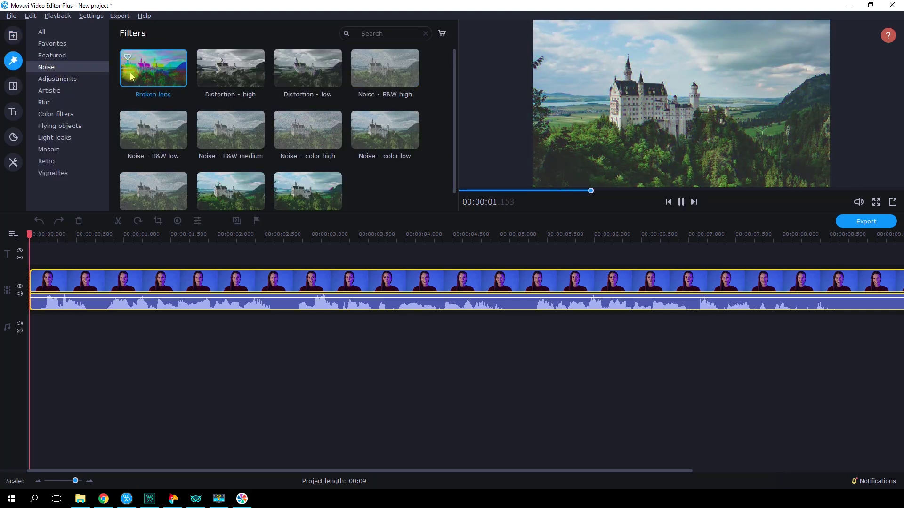
pyautogui.click(218, 74)
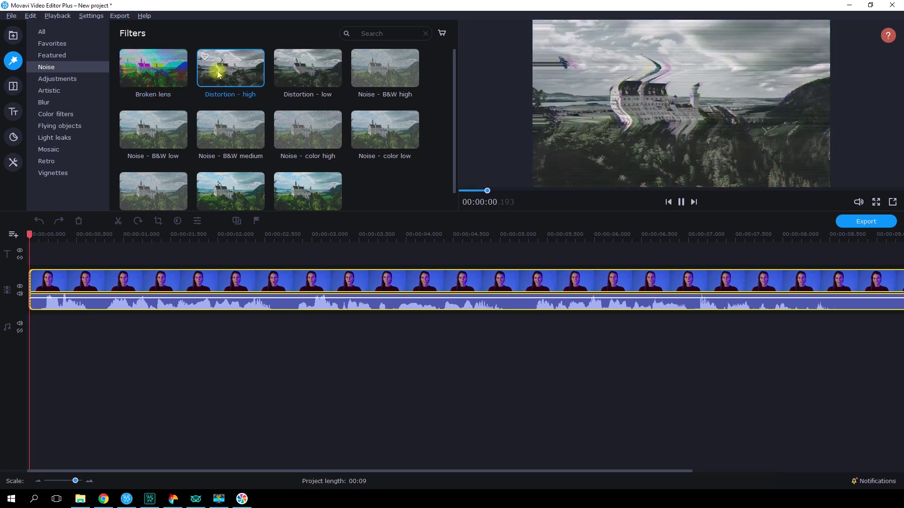
pyautogui.click(215, 172)
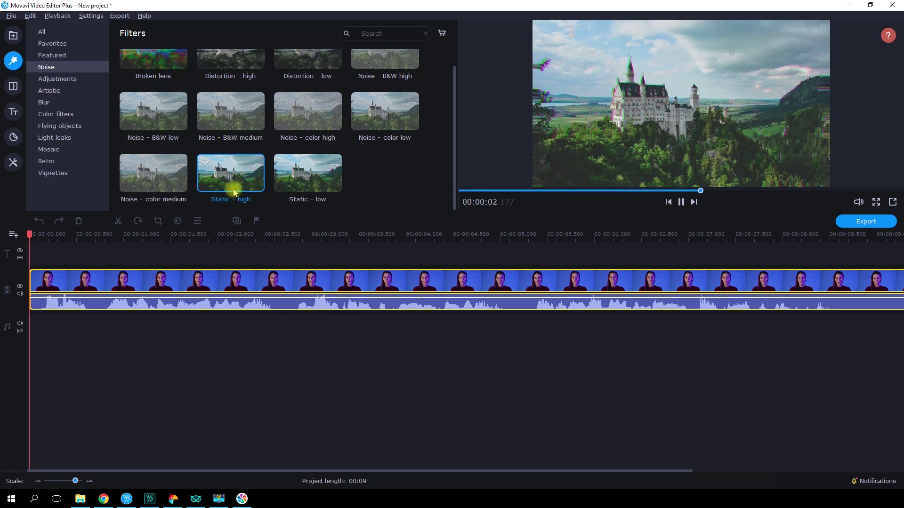
# Split the 10.mp4 clip at about 0.6 s and 1.0 s to isolate a short middle fragment
pyautogui.click(87, 236)
pyautogui.click(118, 221)
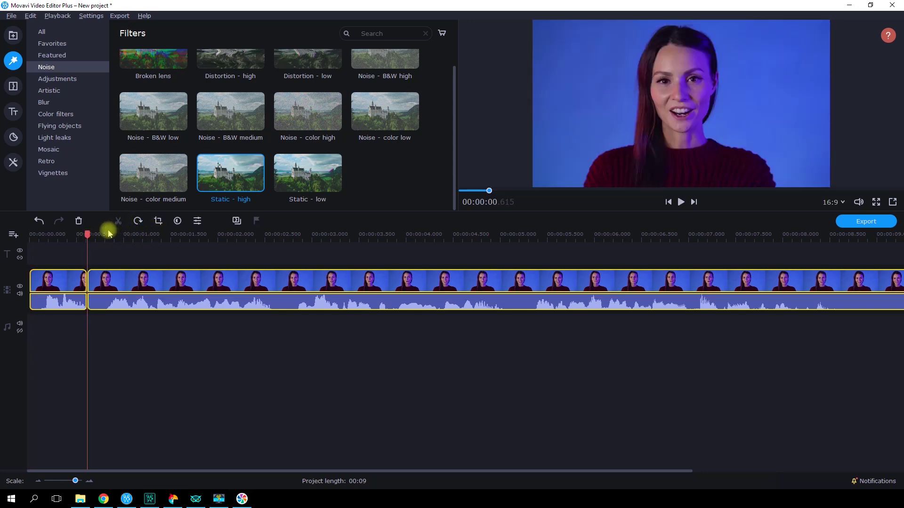
pyautogui.moveTo(90, 235); pyautogui.dragTo(123, 236)
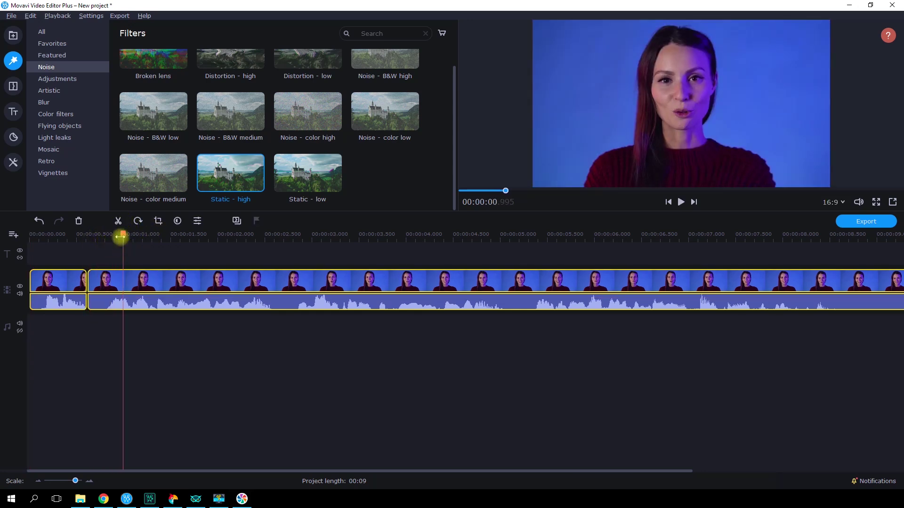
pyautogui.click(119, 221)
# Apply the Static - high filter to the short middle fragment and return the playhead to the start
pyautogui.click(105, 283)
pyautogui.click(137, 259)
pyautogui.moveTo(208, 190); pyautogui.dragTo(94, 281)
pyautogui.moveTo(51, 236); pyautogui.dragTo(29, 236)
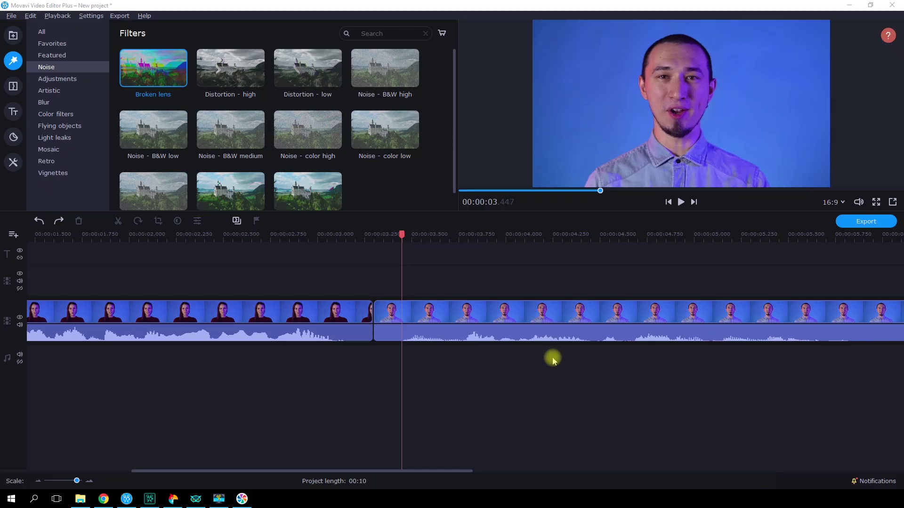
# Split the first clip at about 3.15 s and the second clip at about 3.45 s, on either side of their junction
pyautogui.moveTo(402, 238); pyautogui.dragTo(348, 242)
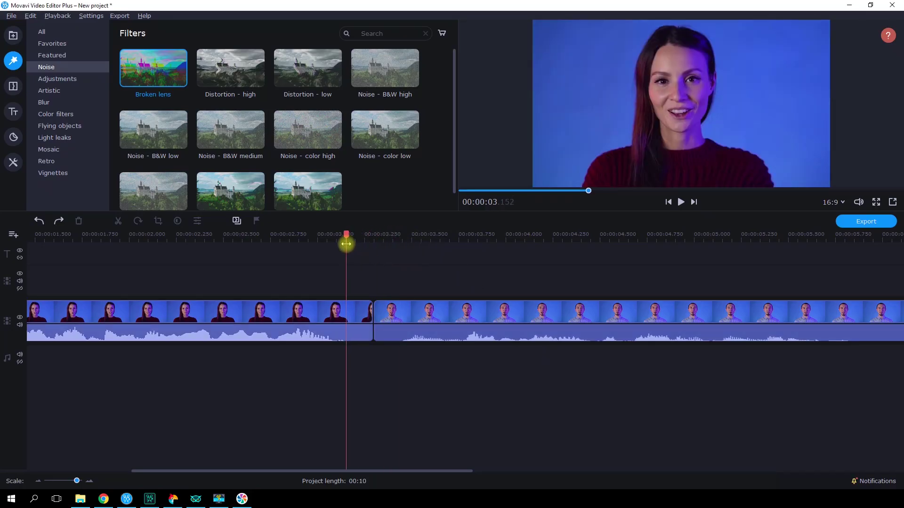
pyautogui.click(251, 312)
pyautogui.click(117, 222)
pyautogui.moveTo(346, 234); pyautogui.dragTo(401, 234)
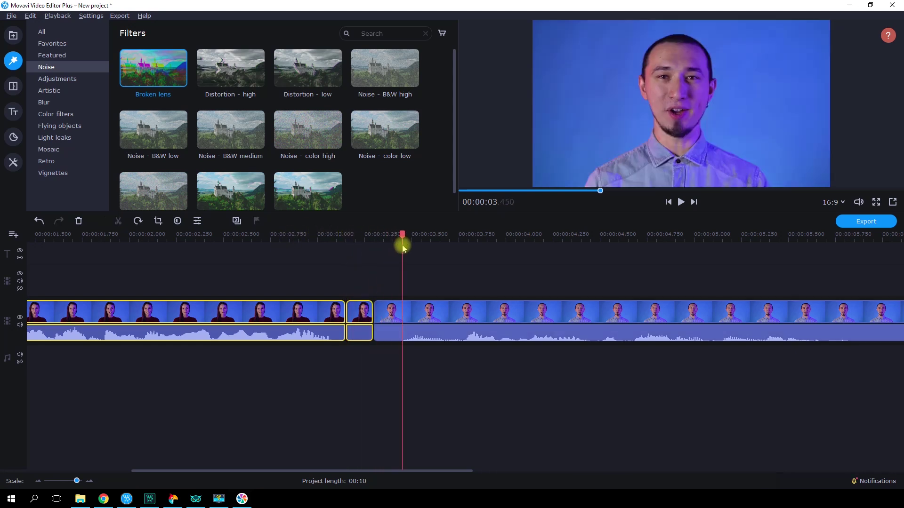
pyautogui.click(421, 322)
pyautogui.click(118, 222)
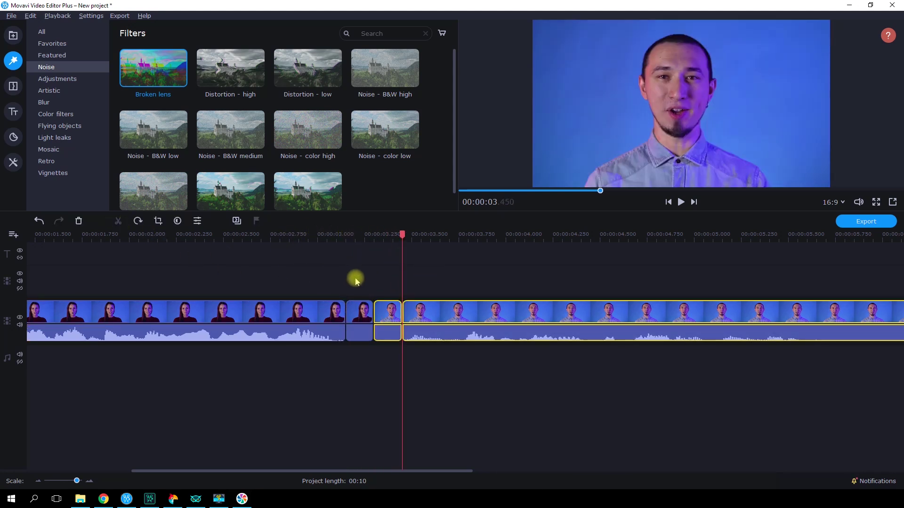
# Apply the Broken lens and Static - high filters to both short fragments at the junction of the two clips
pyautogui.keyDown('ctrl'); pyautogui.click(360, 311); pyautogui.keyUp('ctrl')
pyautogui.moveTo(158, 71); pyautogui.dragTo(360, 316)
pyautogui.moveTo(456, 158); pyautogui.dragTo(458, 192)
pyautogui.moveTo(229, 169); pyautogui.dragTo(358, 316)
# Set the fragments' Broken lens intensity to 20% and Static - high to 90%, and play back the sequence
pyautogui.click(353, 308)
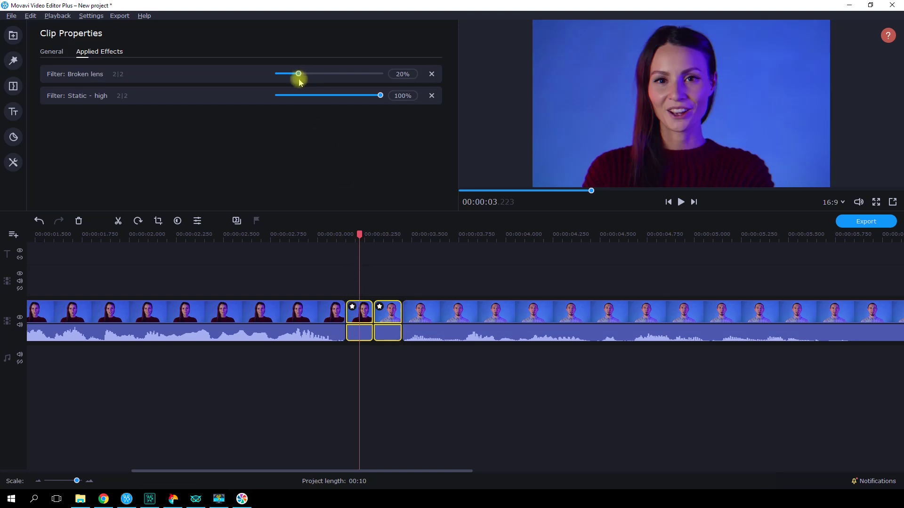
pyautogui.moveTo(368, 108); pyautogui.dragTo(370, 108)
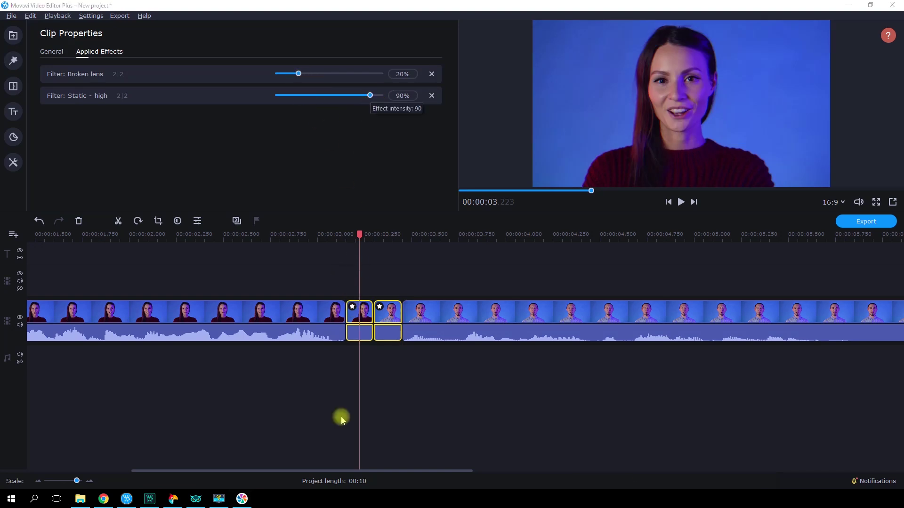
pyautogui.moveTo(338, 471); pyautogui.dragTo(325, 470)
pyautogui.moveTo(45, 239); pyautogui.dragTo(29, 238)
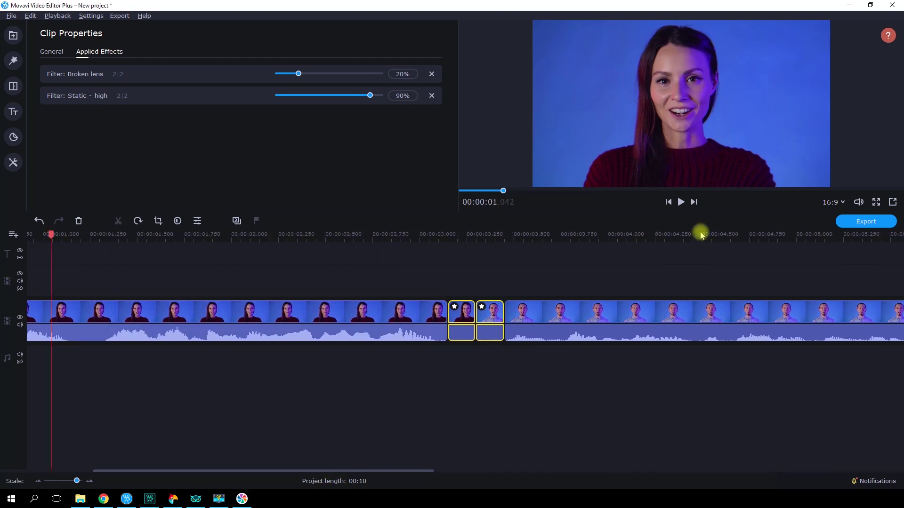
pyautogui.click(681, 202)
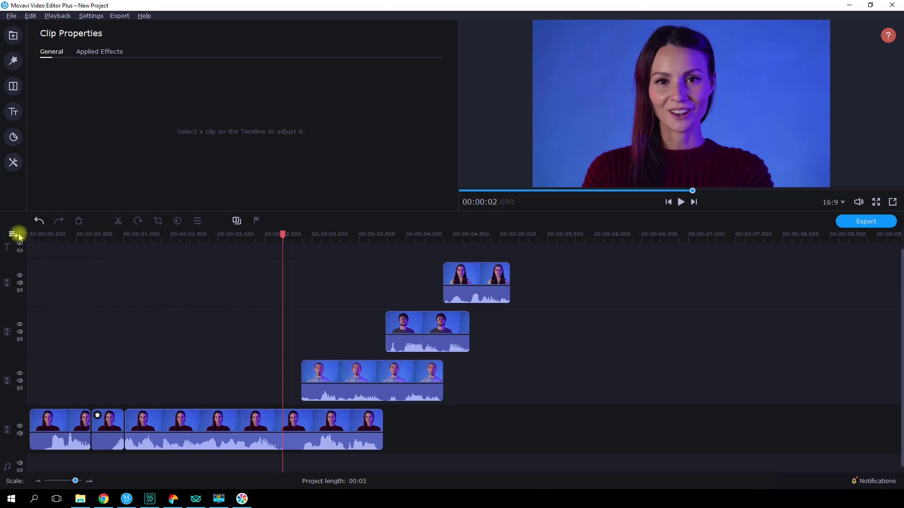
# Check the options for adding tracks and play the sequence of clips layered on four video tracks
pyautogui.click(13, 234)
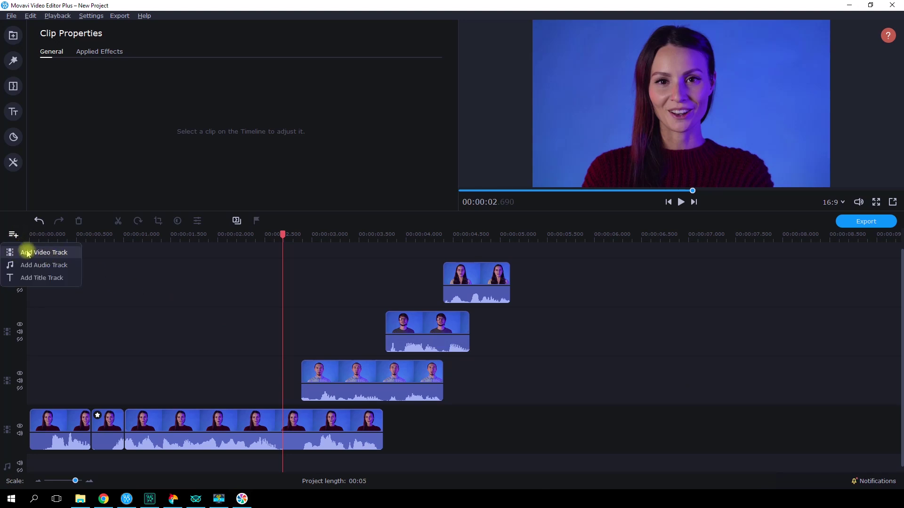
pyautogui.click(10, 218)
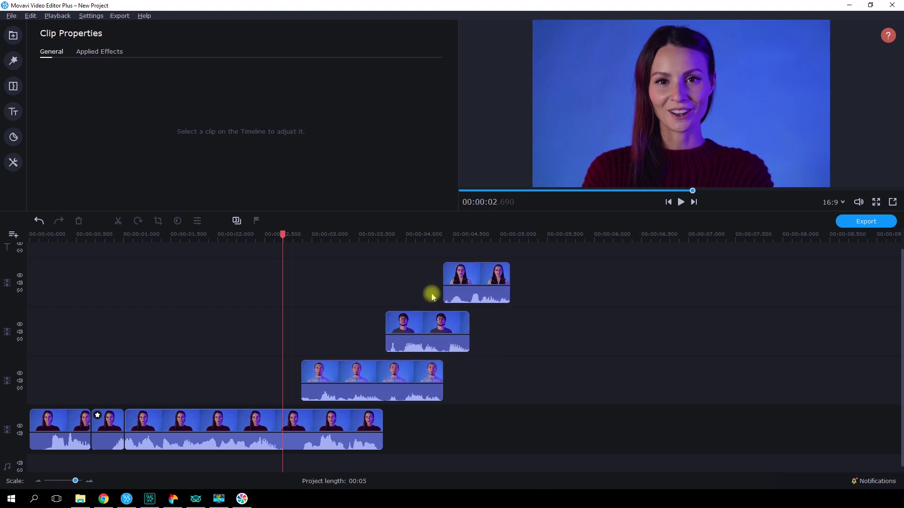
pyautogui.click(161, 243)
pyautogui.click(681, 202)
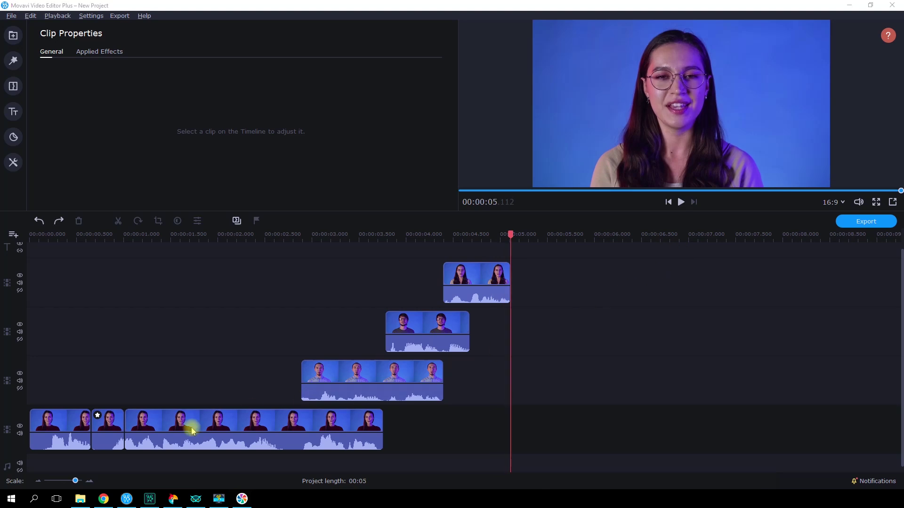
# Mute and hide the two uppermost video tracks
pyautogui.click(90, 481)
pyautogui.moveTo(335, 471); pyautogui.dragTo(183, 464)
pyautogui.click(20, 332)
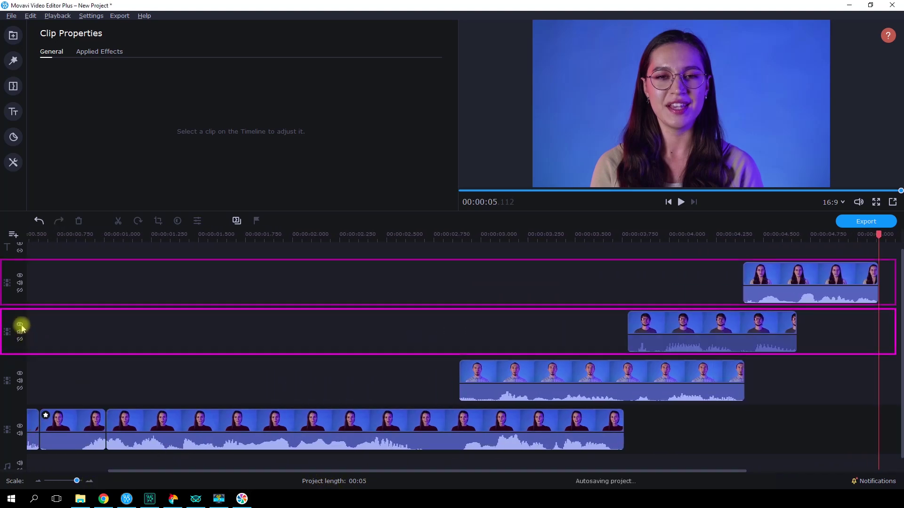
pyautogui.click(20, 324)
pyautogui.click(19, 283)
pyautogui.click(19, 275)
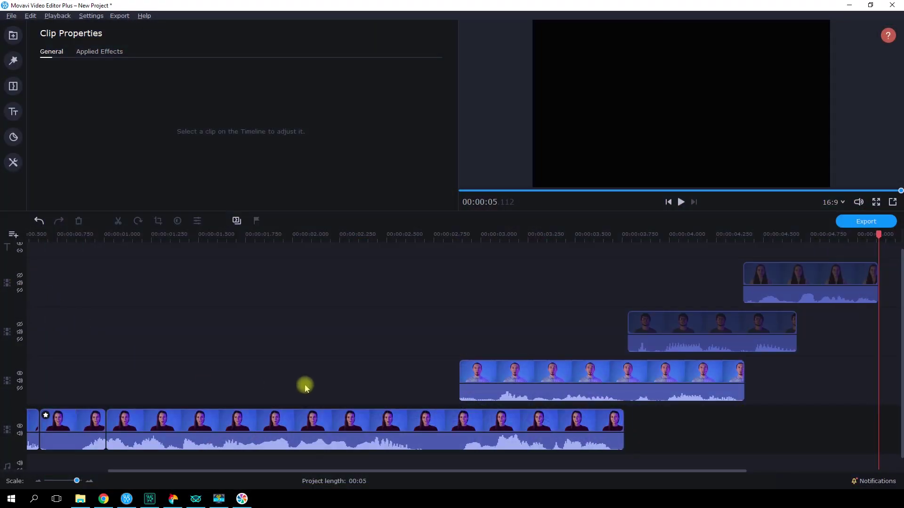
# Split the main-track clip at about 2.89 s, where the overlapping clip on the track above begins
pyautogui.click(314, 420)
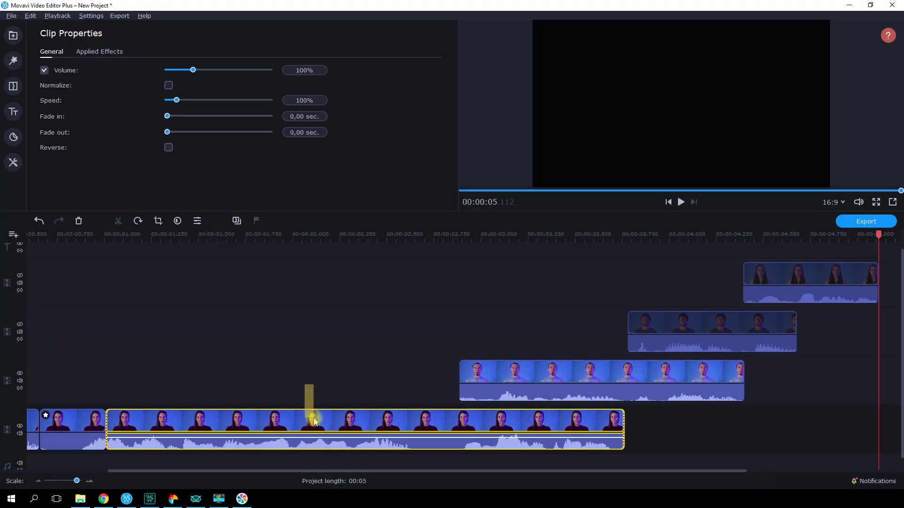
pyautogui.moveTo(426, 239); pyautogui.dragTo(461, 244)
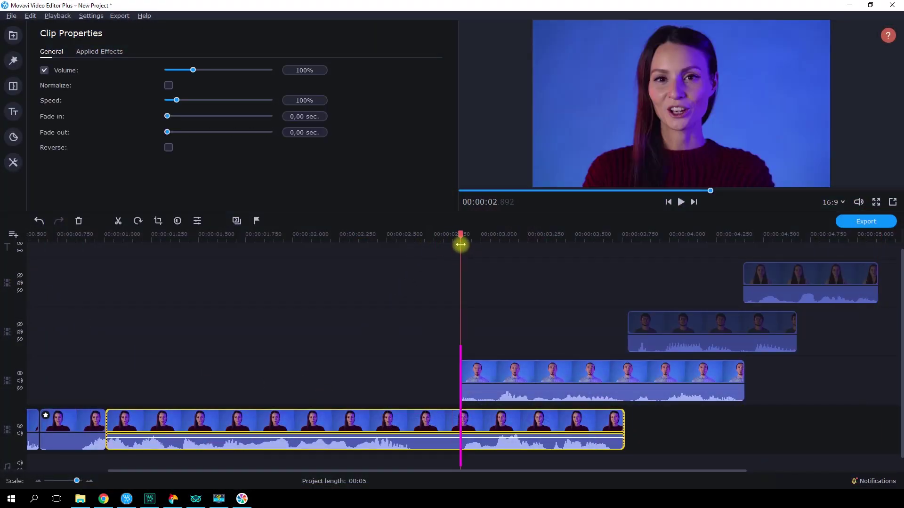
pyautogui.click(119, 222)
# Apply the Static - high noise filter to the overlay clip and the main-track fragment beneath it
pyautogui.moveTo(522, 314); pyautogui.dragTo(484, 430)
pyautogui.click(13, 62)
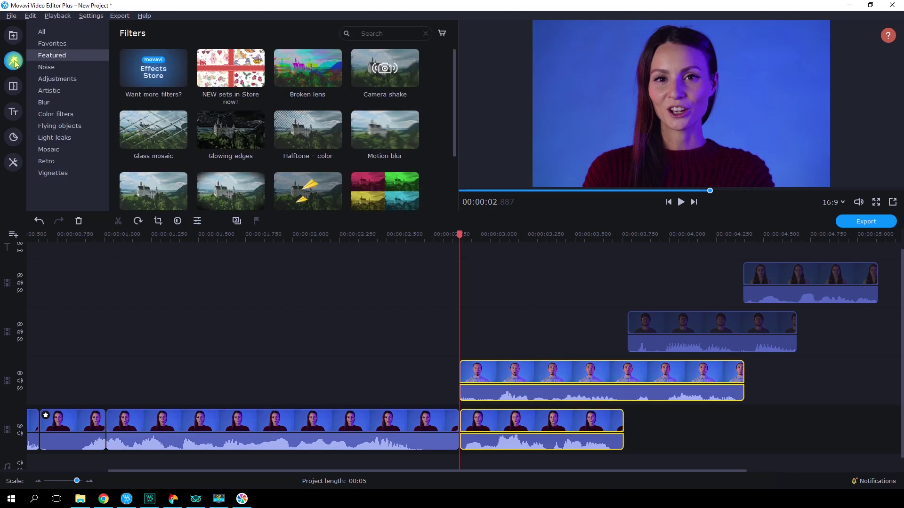
pyautogui.click(46, 66)
pyautogui.scroll(-1, 452, 102)
pyautogui.moveTo(231, 174); pyautogui.dragTo(481, 378)
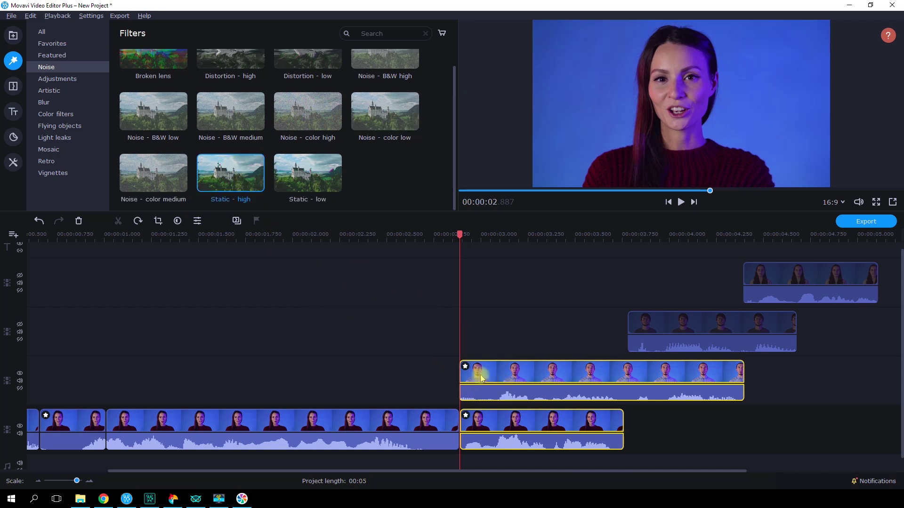
# Split the overlay clip at about 3.09 s to separate a short fragment at its start
pyautogui.click(89, 481)
pyautogui.moveTo(353, 472); pyautogui.dragTo(393, 472)
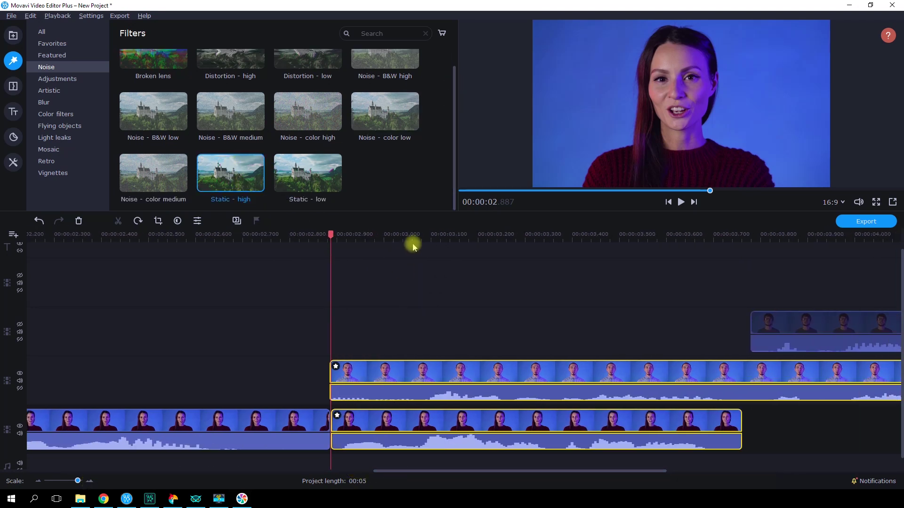
pyautogui.moveTo(412, 242); pyautogui.dragTo(428, 243)
pyautogui.click(395, 345)
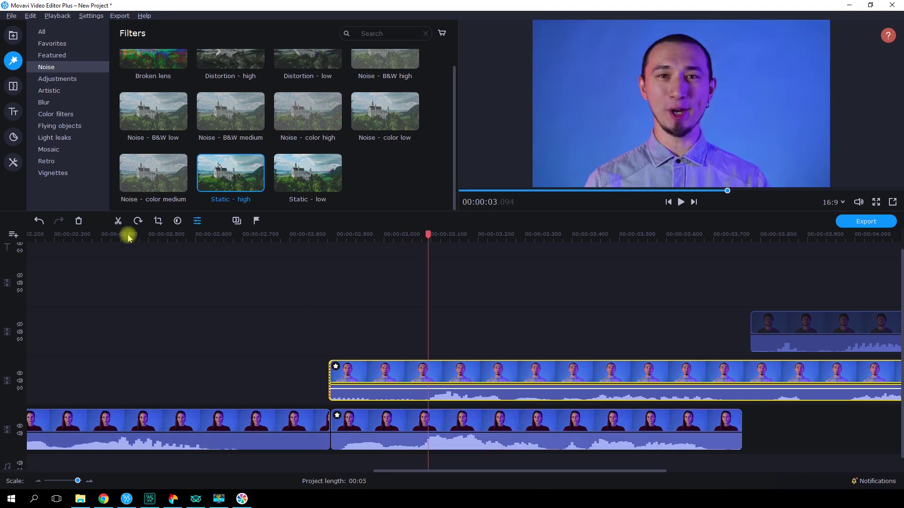
pyautogui.click(118, 221)
# Split the overlay's opening fragment into four short pieces, and delete the second and fourth pieces
pyautogui.moveTo(420, 233); pyautogui.dragTo(374, 250)
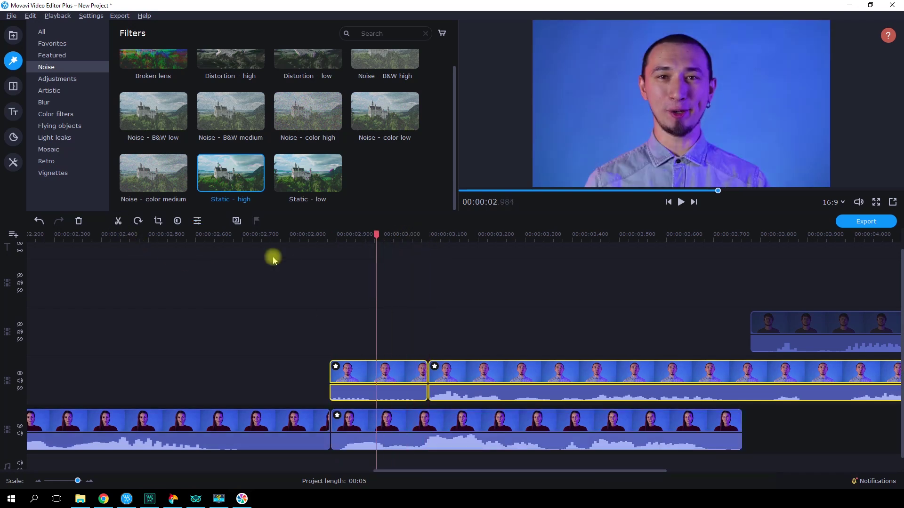
pyautogui.click(117, 221)
pyautogui.moveTo(423, 245); pyautogui.dragTo(400, 255)
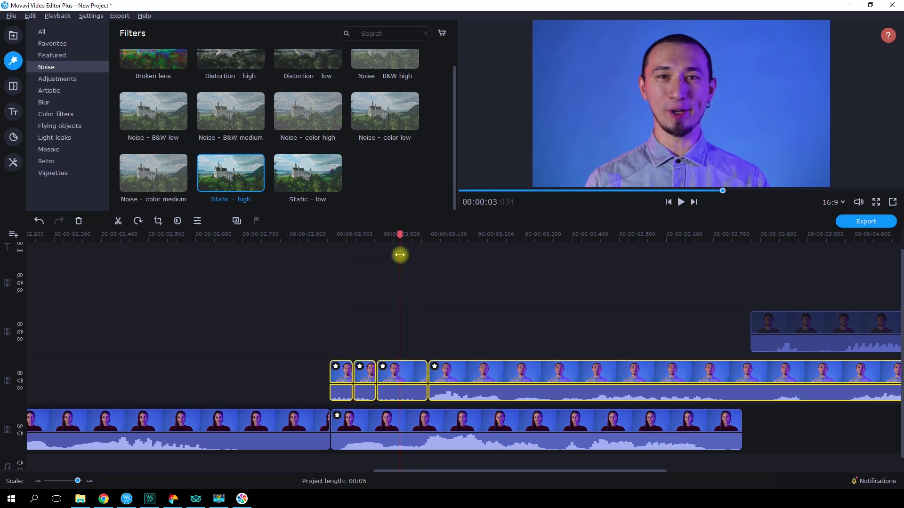
pyautogui.click(416, 372)
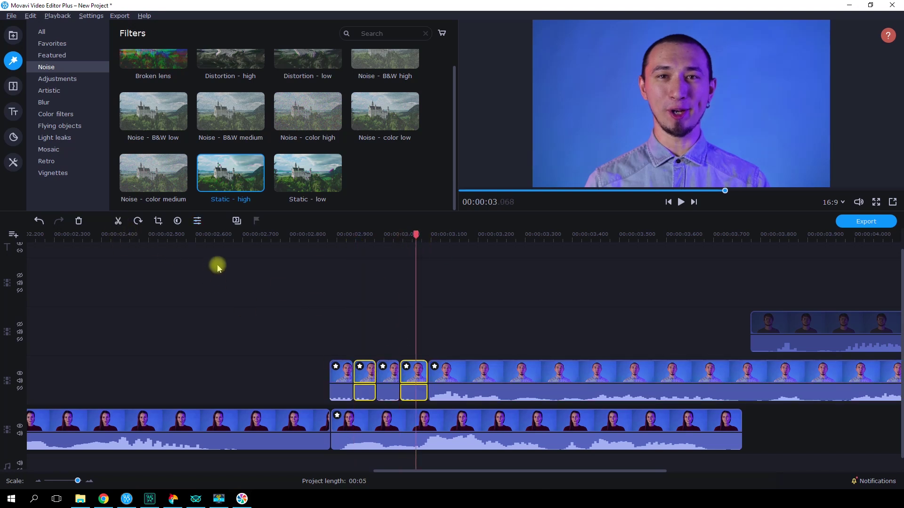
pyautogui.click(83, 220)
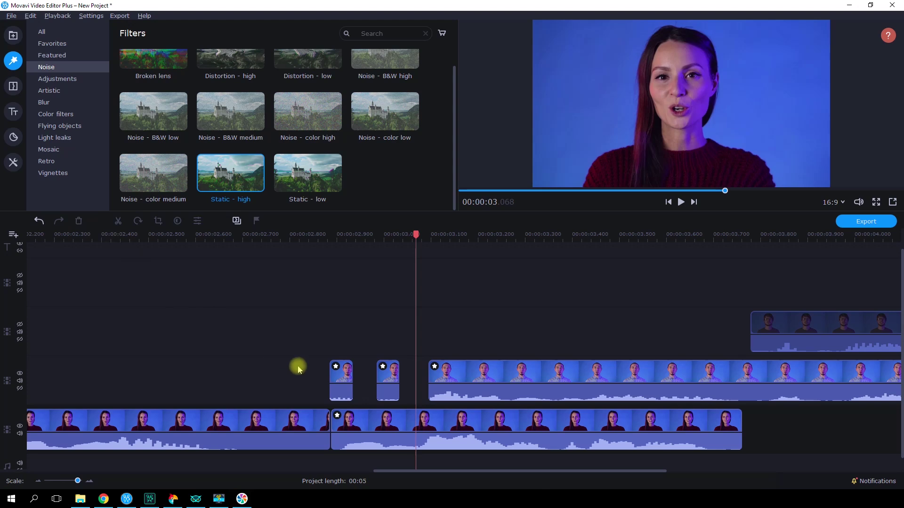
# Set the opacity of the first short overlay fragment to 50%
pyautogui.click(342, 382)
pyautogui.click(198, 221)
pyautogui.click(52, 51)
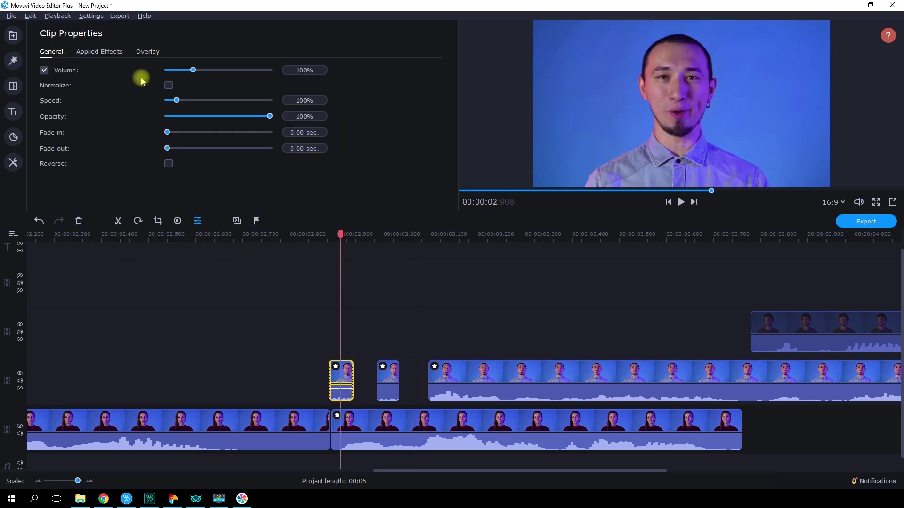
pyautogui.moveTo(271, 121); pyautogui.dragTo(221, 117)
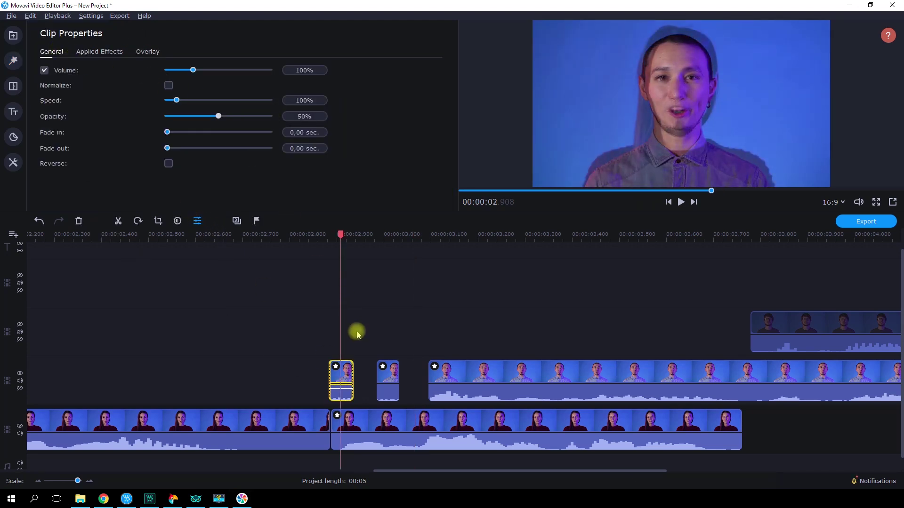
# Adjust the opacity of the second short overlay fragment, and play back the glitch transition from just before the fragments
pyautogui.click(387, 381)
pyautogui.click(59, 51)
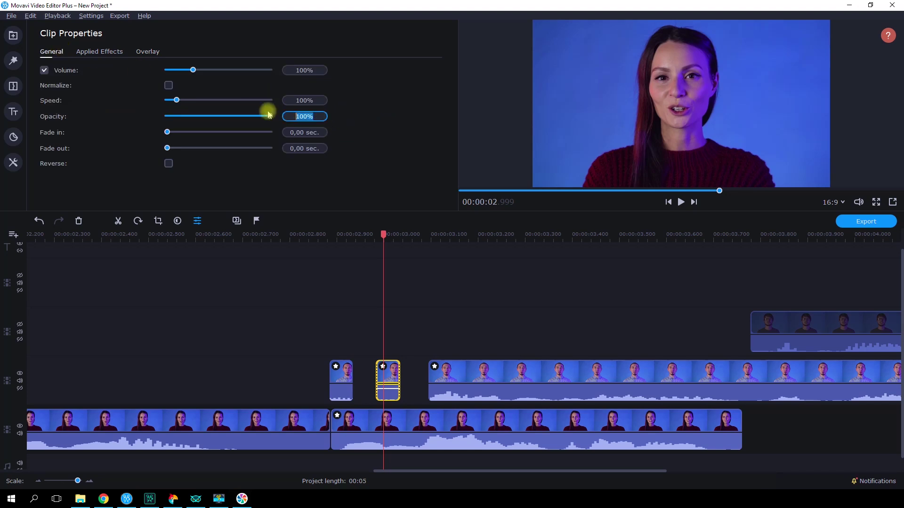
pyautogui.moveTo(456, 471); pyautogui.dragTo(405, 471)
pyautogui.click(57, 236)
pyautogui.click(680, 201)
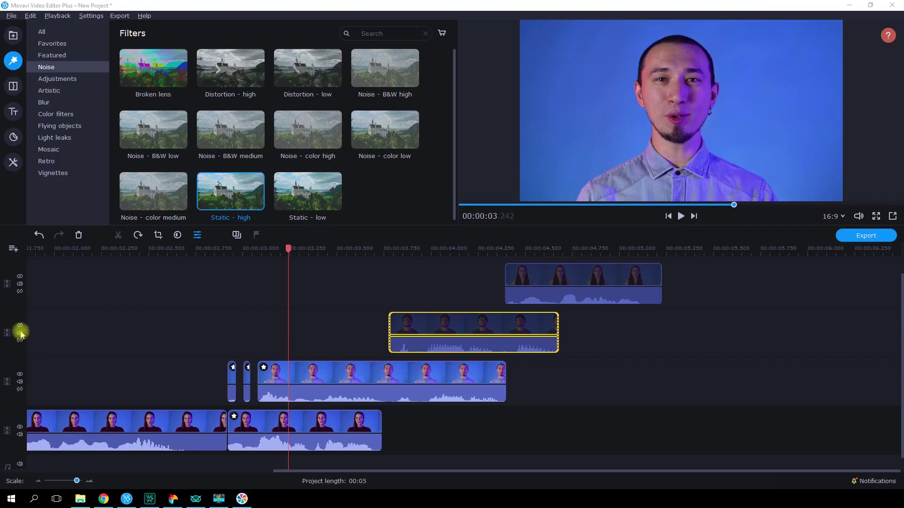
# Unmute and show the second overlay track, and apply the Static - high noise filter to its clip
pyautogui.click(21, 333)
pyautogui.click(20, 326)
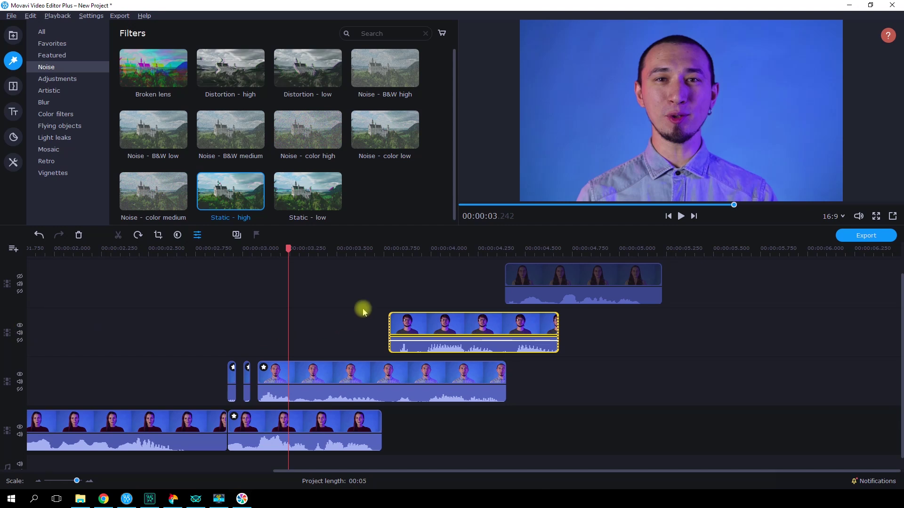
pyautogui.moveTo(231, 192); pyautogui.dragTo(413, 325)
# Split the opening of the second overlay track's clip into three short pieces, making the last cut at about 4.08 s
pyautogui.click(90, 480)
pyautogui.moveTo(349, 470); pyautogui.dragTo(494, 470)
pyautogui.moveTo(398, 256); pyautogui.dragTo(502, 263)
pyautogui.click(118, 235)
pyautogui.click(118, 235)
pyautogui.click(118, 235)
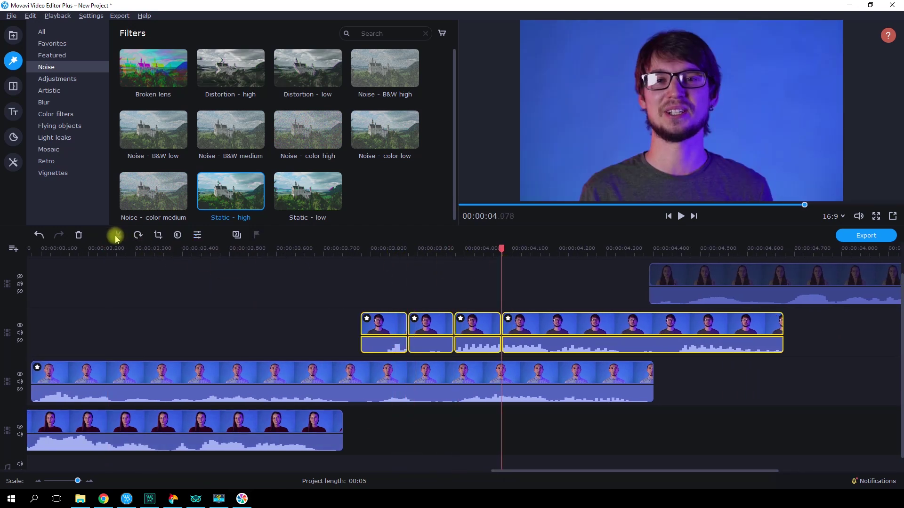
# Set the three short pieces' overlay modes, in order, to Side by side - top, Side by side - bottom and Side by side - left
pyautogui.click(389, 333)
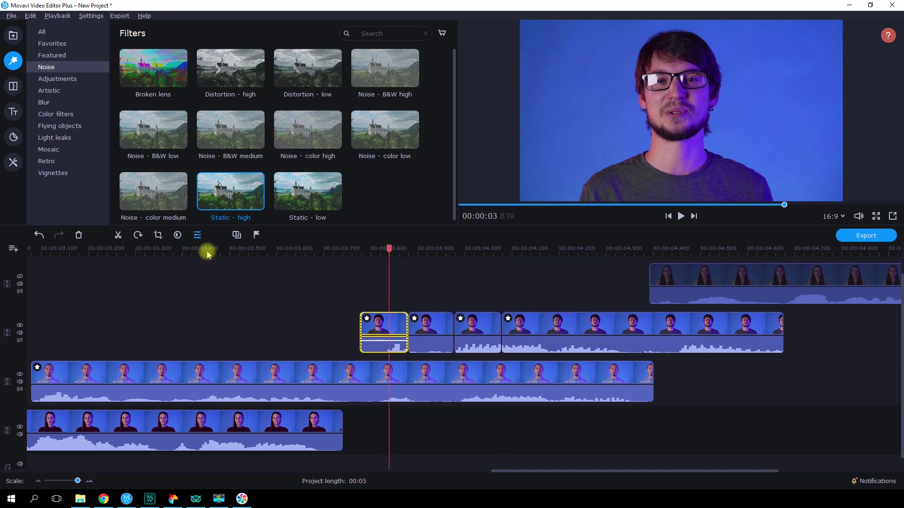
pyautogui.click(197, 235)
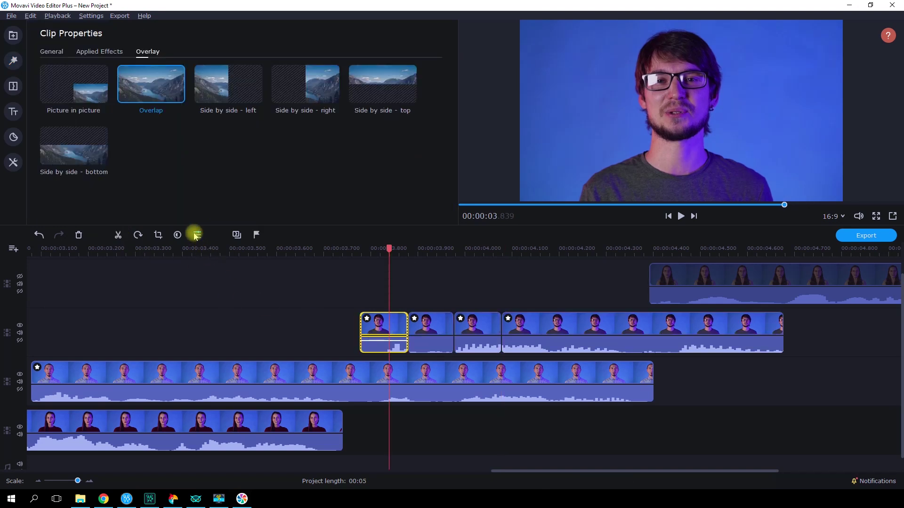
pyautogui.click(386, 91)
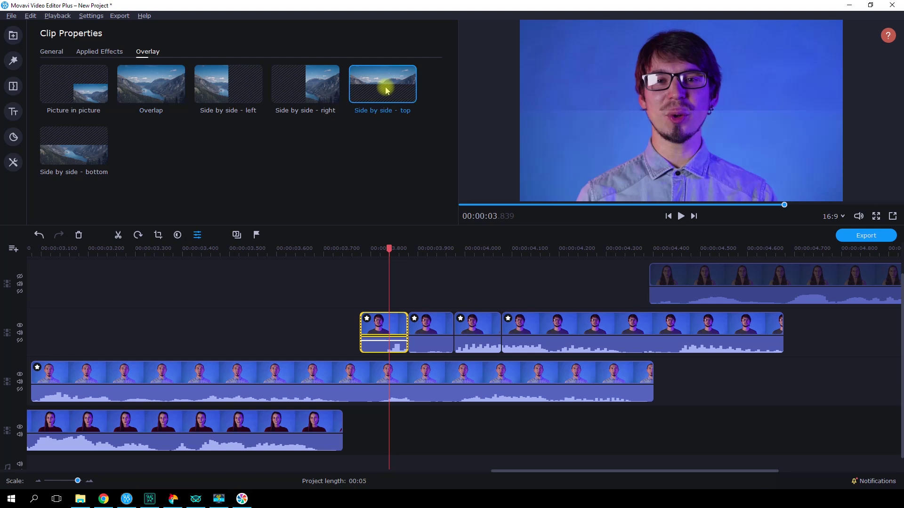
pyautogui.click(431, 332)
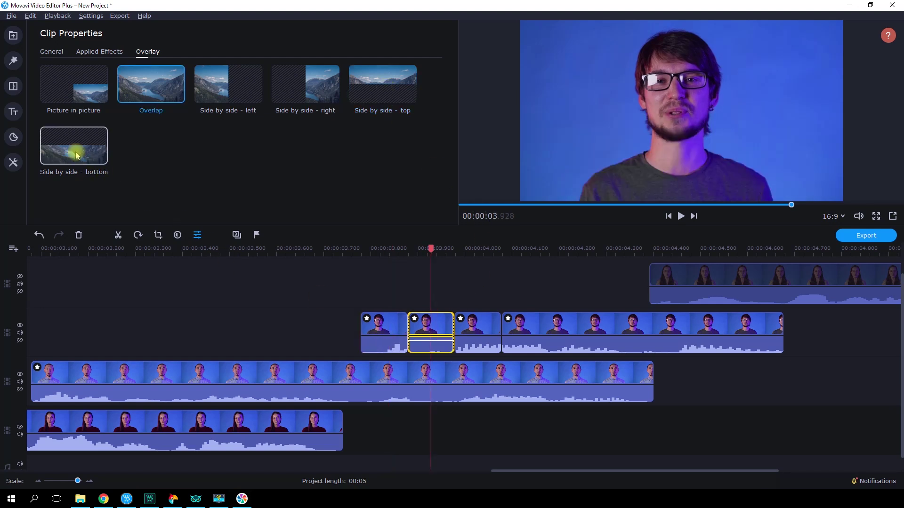
pyautogui.click(478, 329)
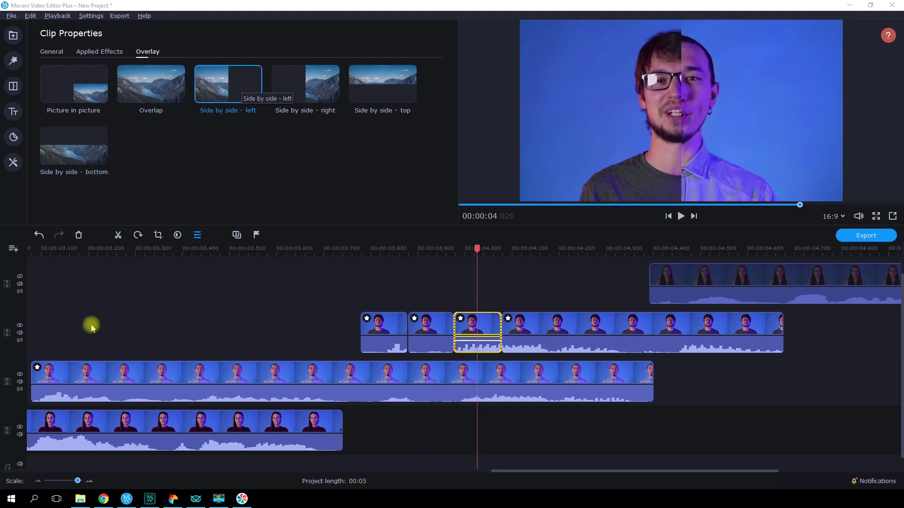
# Play back the sequence from about 2.76 s to review the glitch transitions
pyautogui.click(36, 481)
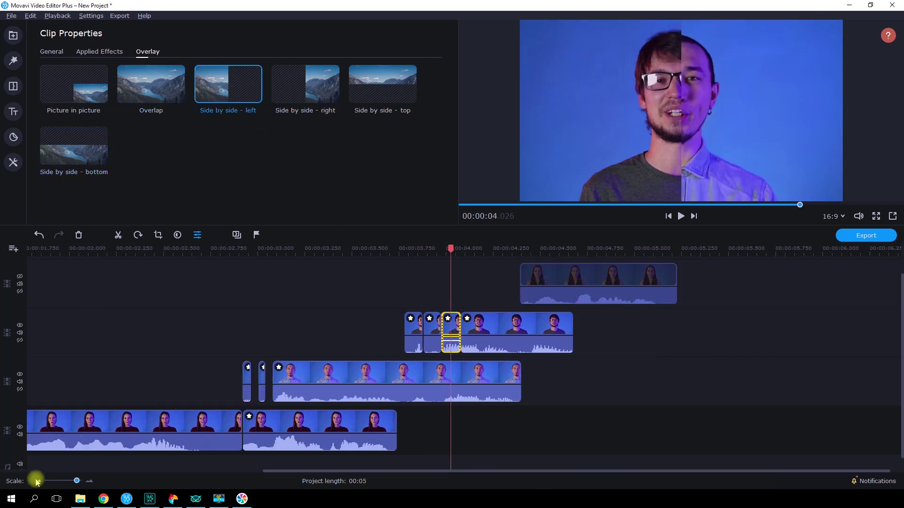
pyautogui.click(213, 254)
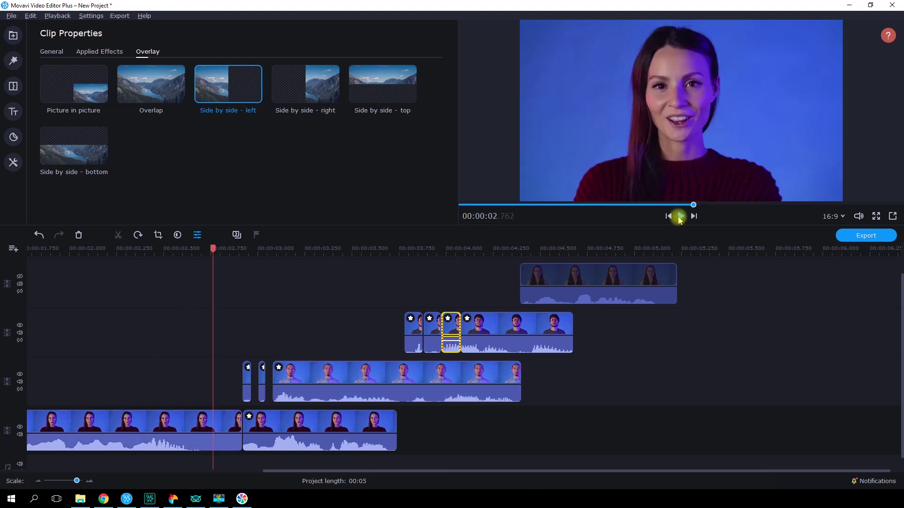
pyautogui.click(680, 216)
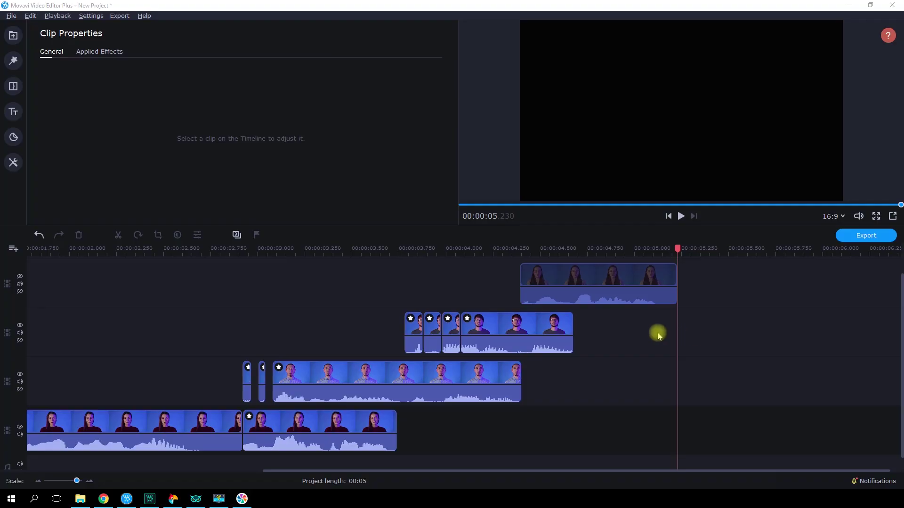
# Unmute and show the uppermost overlay track, and split the clip beneath it at about 4.39 s, where the uppermost clip begins
pyautogui.click(20, 284)
pyautogui.click(20, 277)
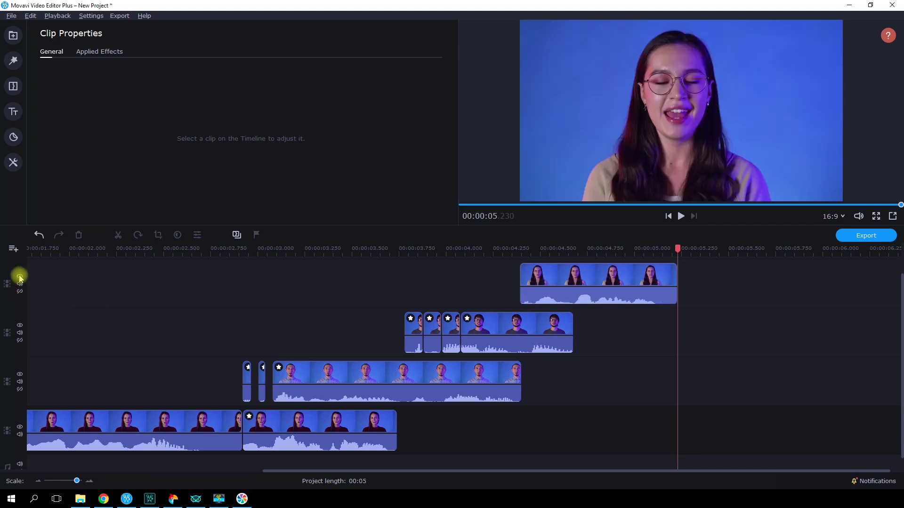
pyautogui.moveTo(493, 250); pyautogui.dragTo(520, 267)
pyautogui.click(500, 335)
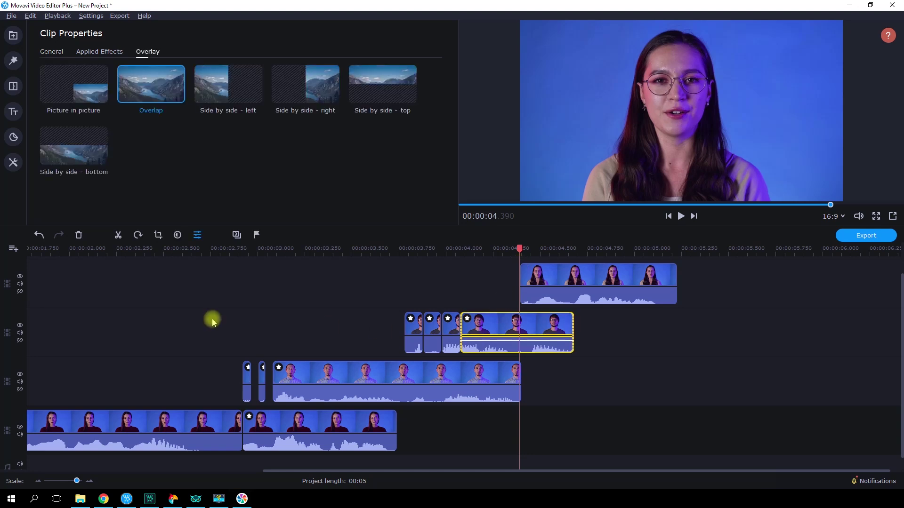
pyautogui.click(118, 235)
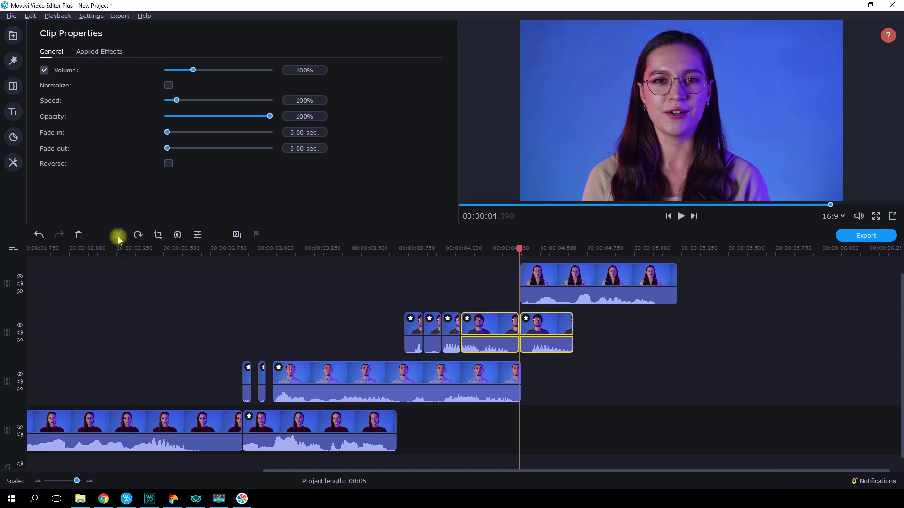
# Apply the Broken lens filter to the uppermost clip and the split-off fragment beneath it, and play back the transition
pyautogui.moveTo(605, 337); pyautogui.dragTo(554, 289)
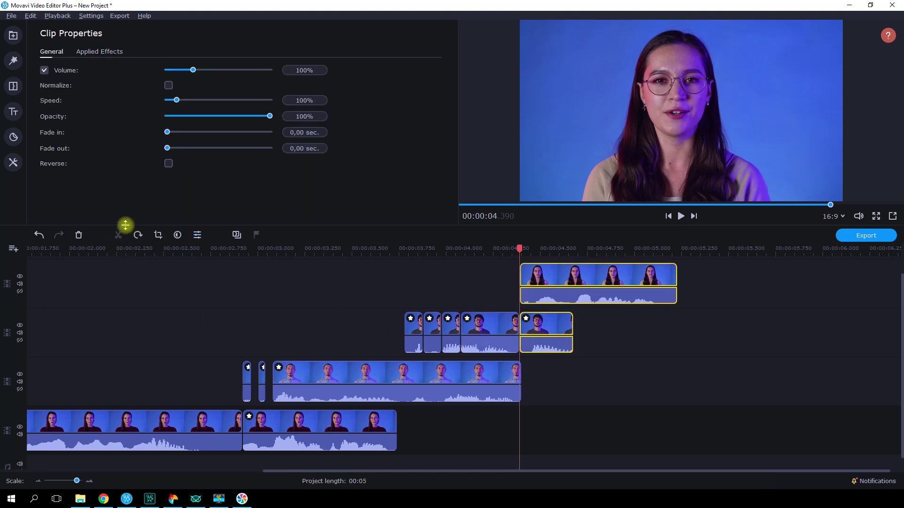
pyautogui.click(20, 69)
pyautogui.moveTo(151, 70); pyautogui.dragTo(544, 278)
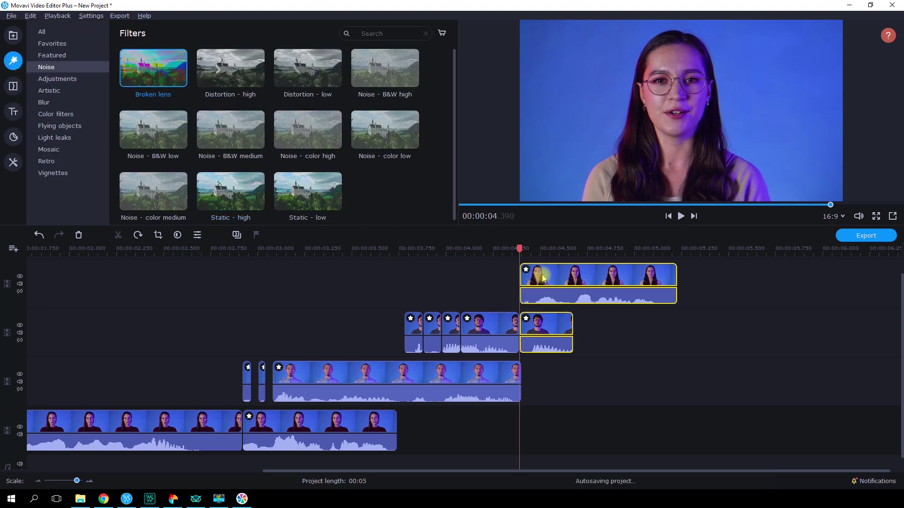
pyautogui.click(394, 254)
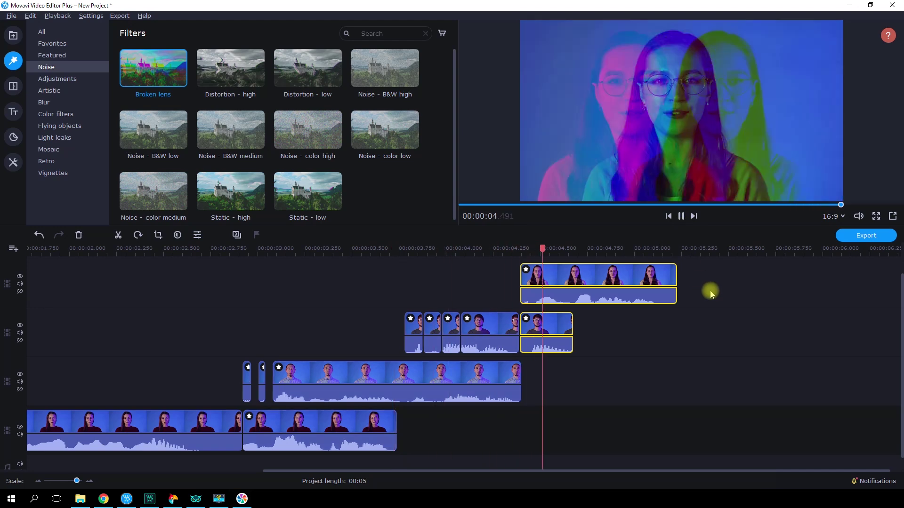
# Split the uppermost clip at about 4.59 s to separate its opening fragment
pyautogui.click(90, 481)
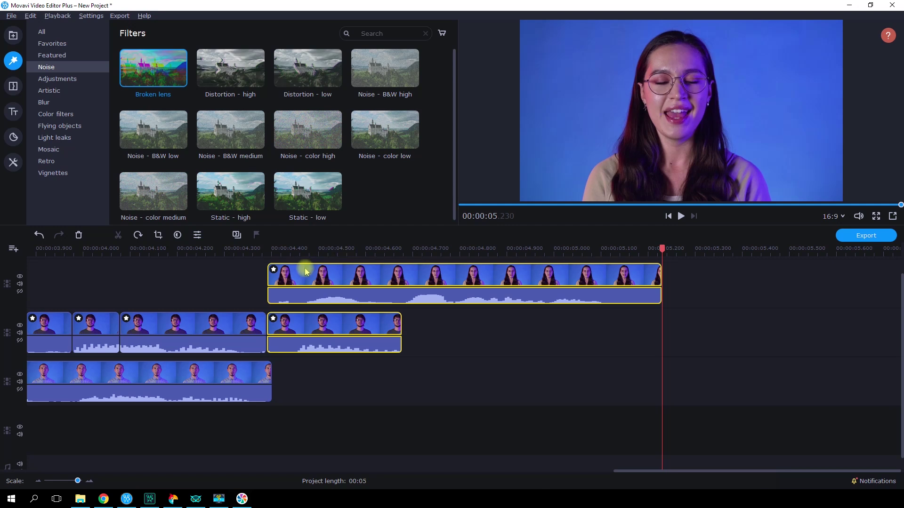
pyautogui.click(251, 273)
pyautogui.moveTo(333, 248); pyautogui.dragTo(360, 248)
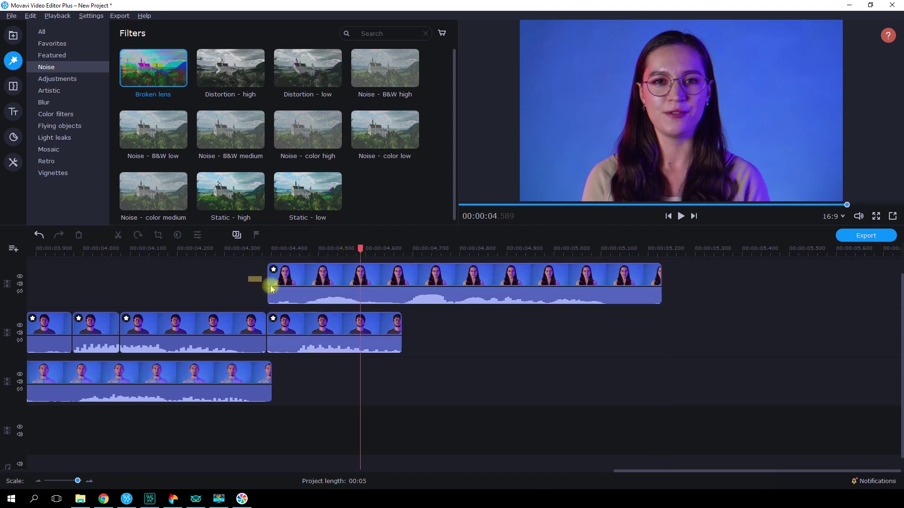
pyautogui.click(118, 235)
# Set the opacity of the uppermost clip's opening fragment to 35%
pyautogui.click(326, 281)
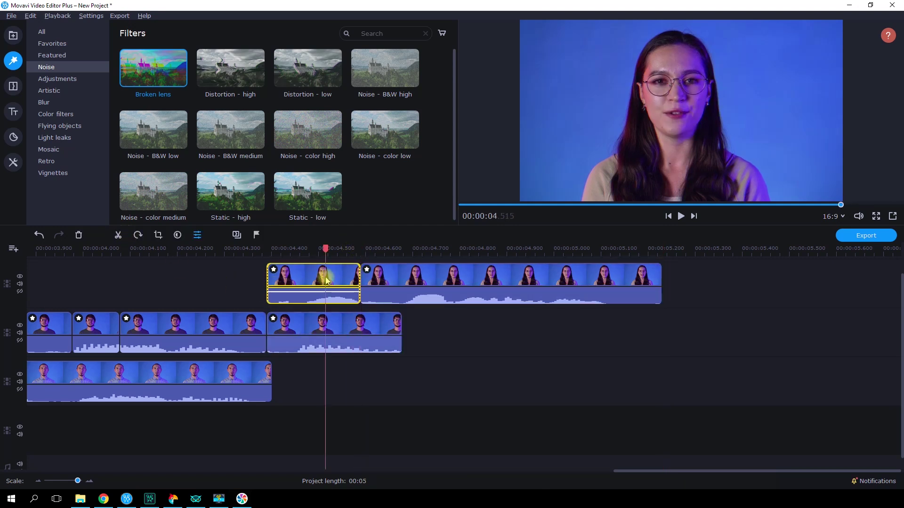
pyautogui.click(197, 234)
pyautogui.click(52, 51)
pyautogui.click(294, 117)
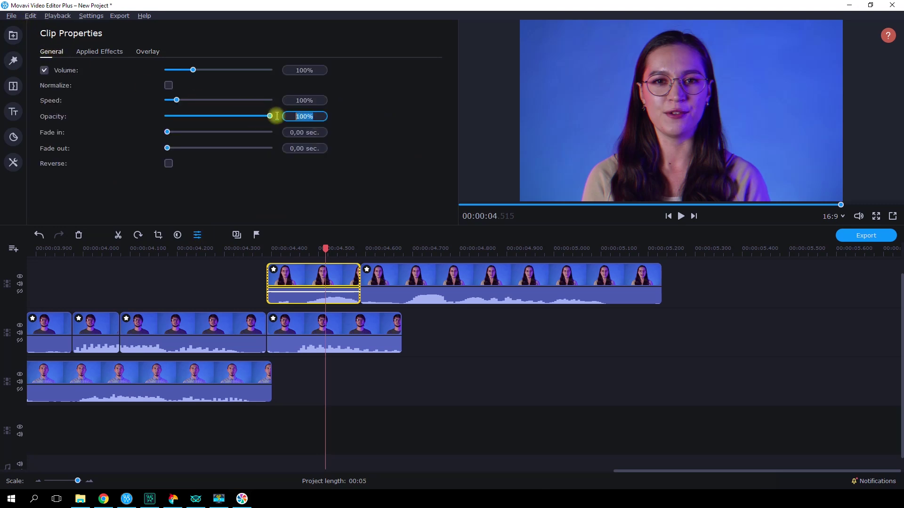
pyautogui.write('35')
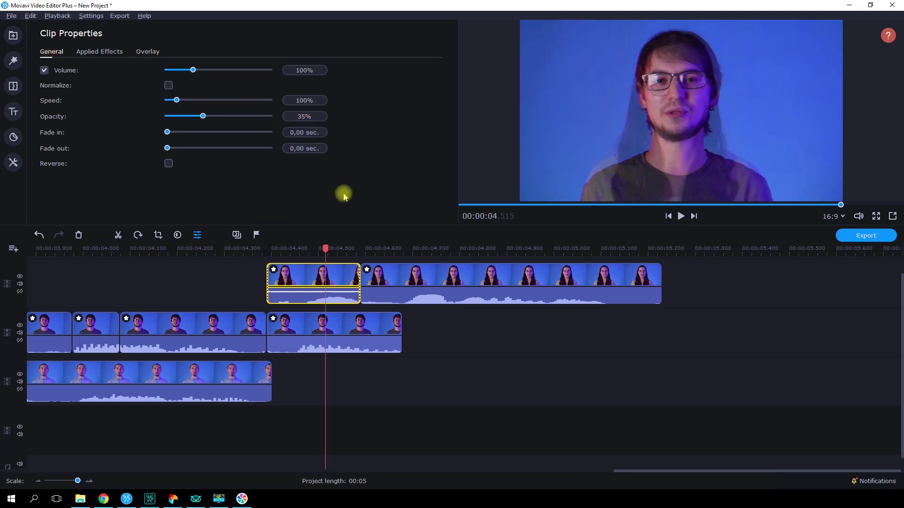
# Split the rest of the uppermost clip at about 4.79 s, and remove the Broken lens filter from its last part
pyautogui.moveTo(323, 247); pyautogui.dragTo(455, 265)
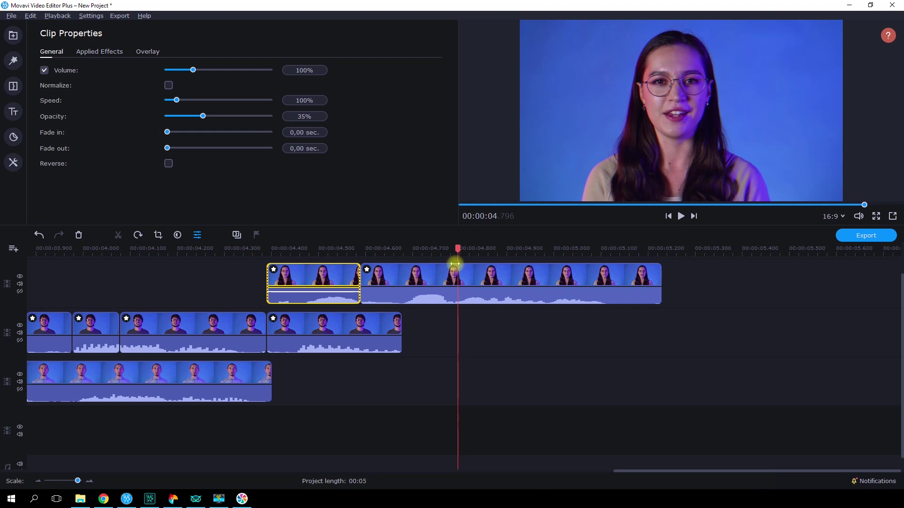
pyautogui.click(494, 287)
pyautogui.click(118, 235)
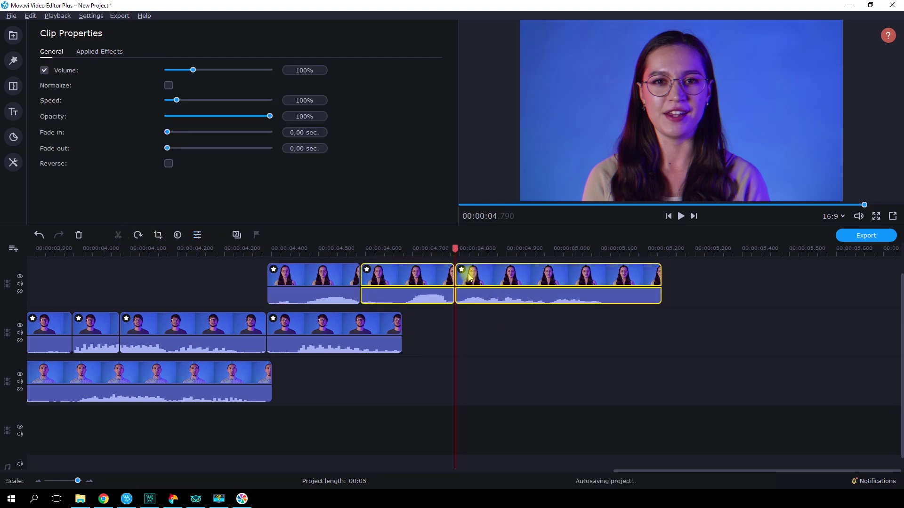
pyautogui.click(473, 275)
pyautogui.click(463, 272)
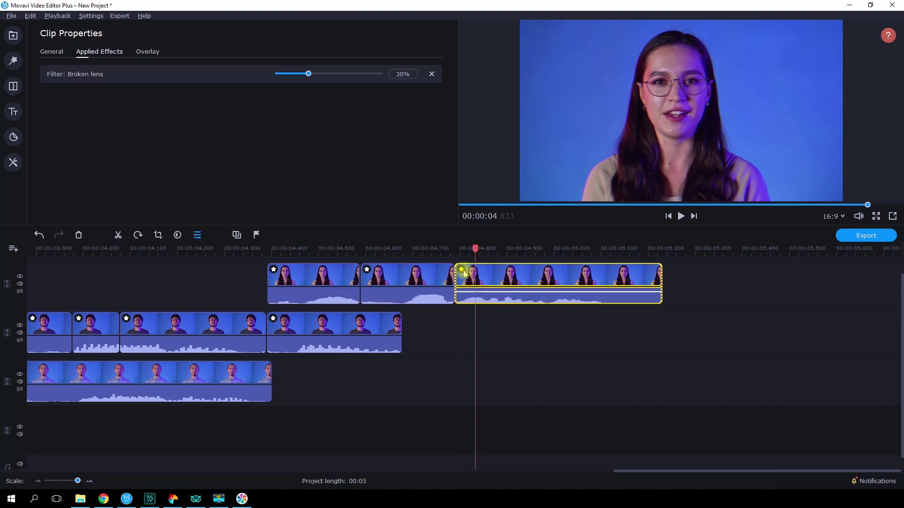
pyautogui.click(431, 73)
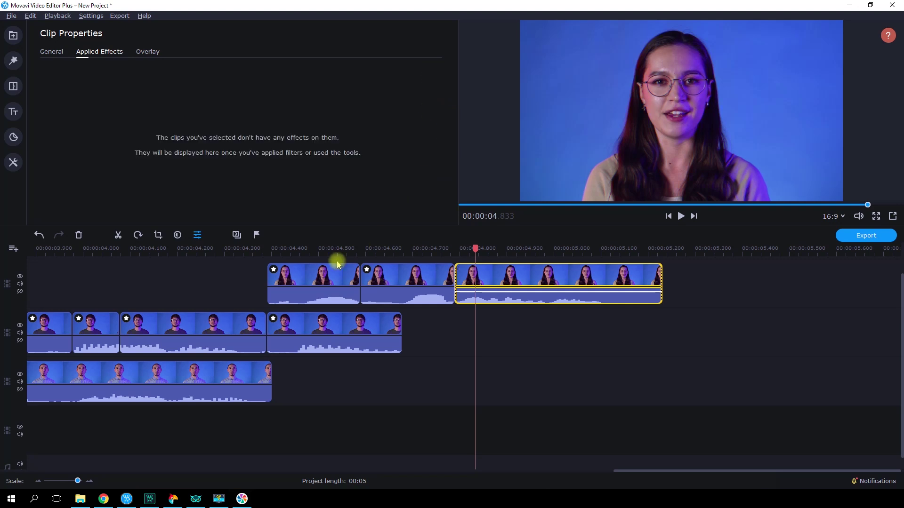
# Play back the sequence from about 3.75 s to review the two later transitions
pyautogui.hscroll(-3, 233, 379)
pyautogui.click(66, 251)
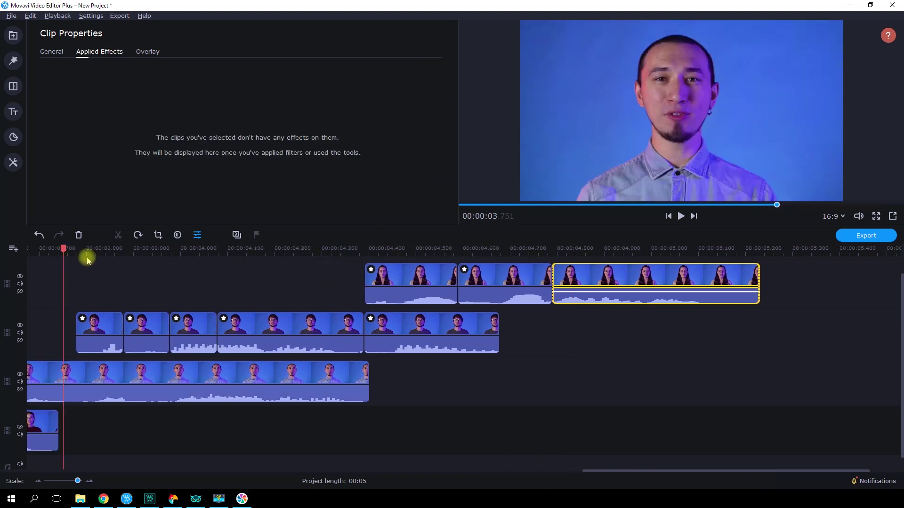
pyautogui.click(681, 216)
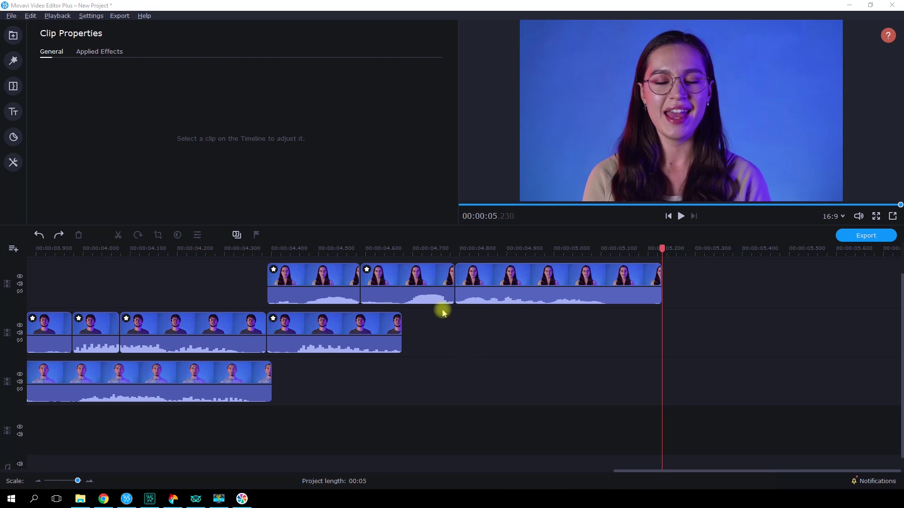
# Split the middle fragment on the uppermost track at about 4.718 s and 4.755 s to isolate a very short piece
pyautogui.click(416, 252)
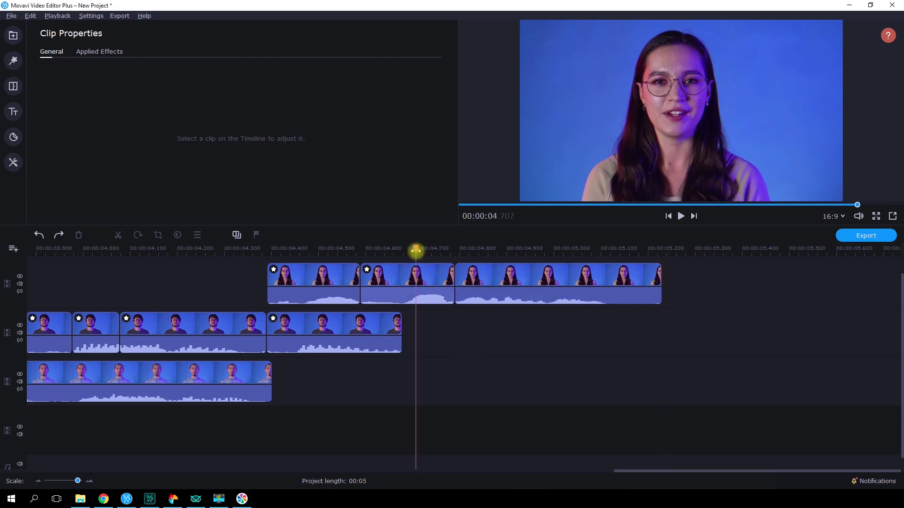
pyautogui.moveTo(417, 251); pyautogui.dragTo(421, 255)
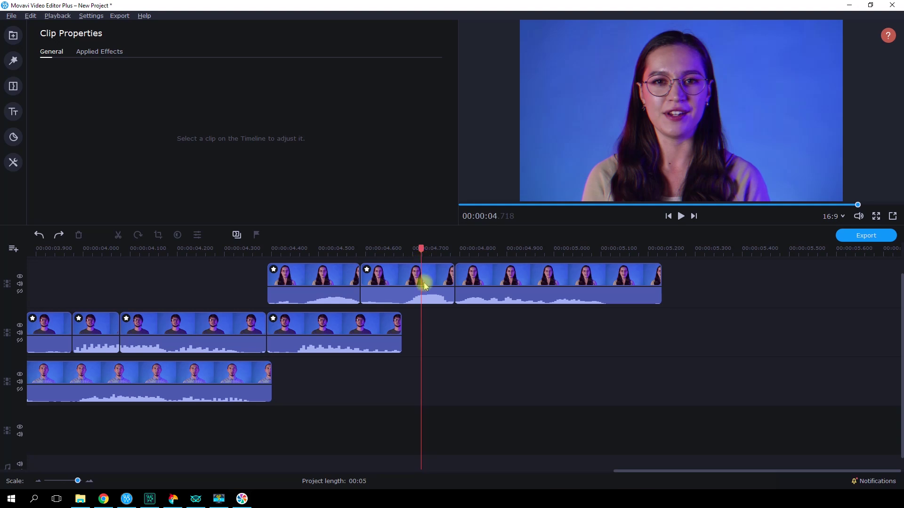
pyautogui.click(427, 301)
pyautogui.click(118, 235)
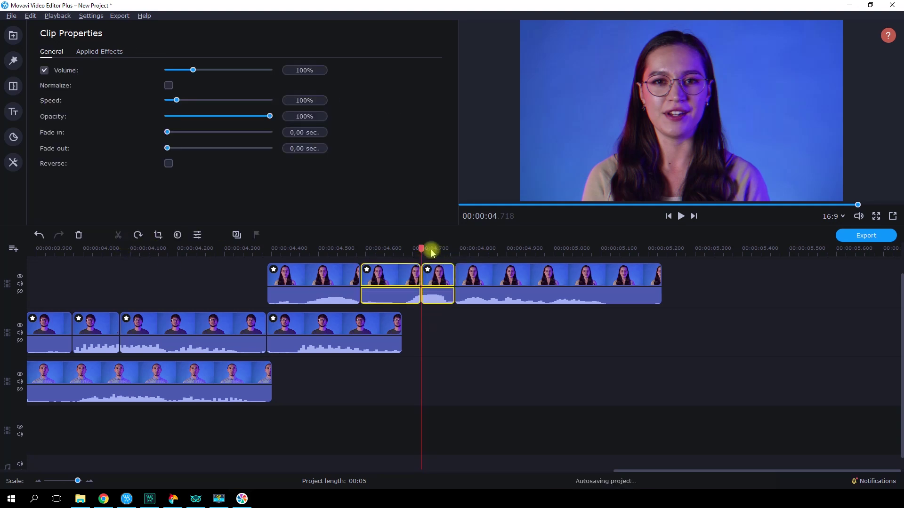
pyautogui.moveTo(422, 248); pyautogui.dragTo(438, 263)
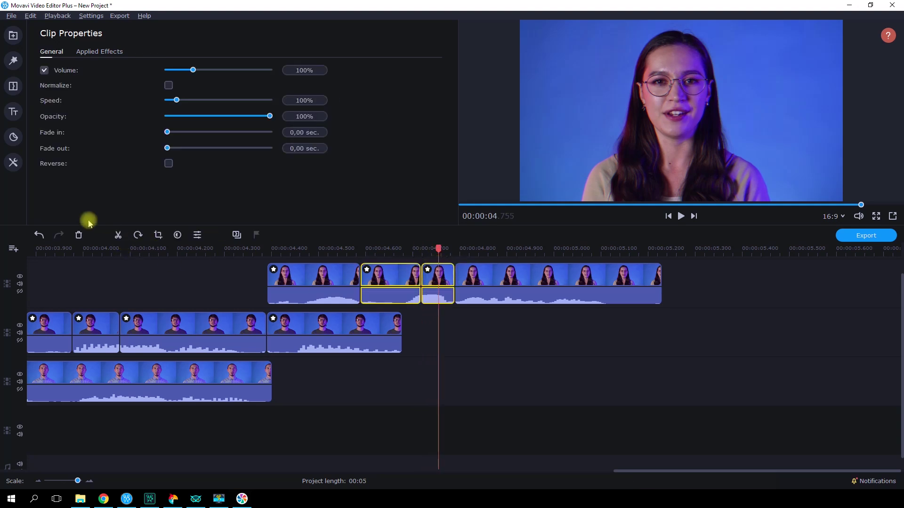
pyautogui.click(117, 235)
pyautogui.click(427, 331)
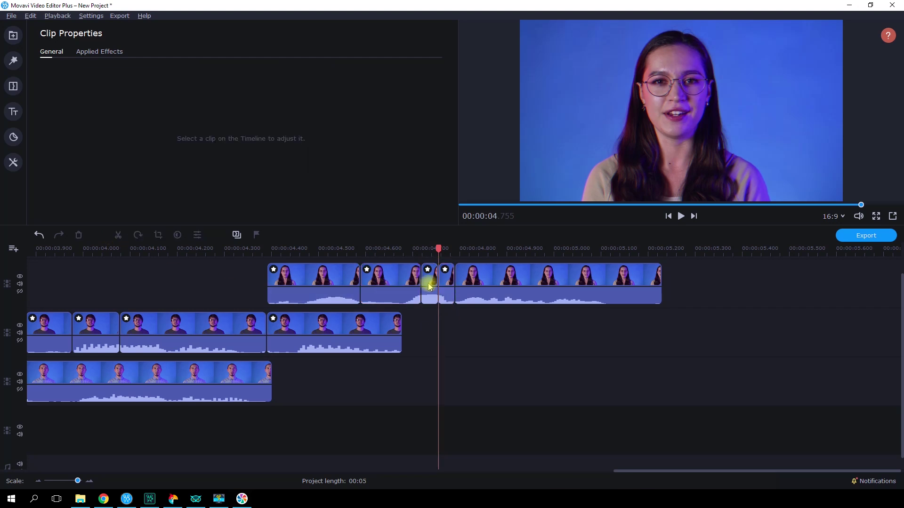
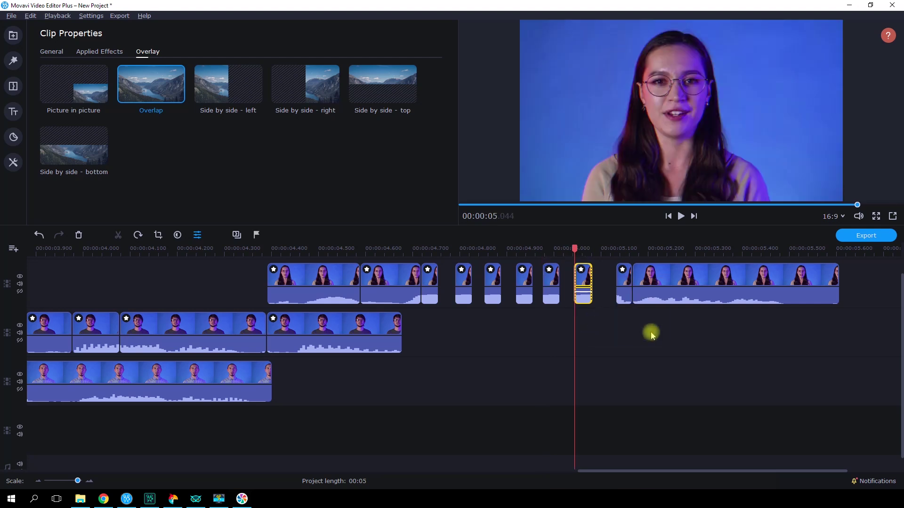
# Paste another copy of the very short piece and close all gaps between the pieces and the clip's remainder on the uppermost track
pyautogui.hotkey('ctrl', 'v')
pyautogui.moveTo(492, 283)
pyautogui.mouseDown()
pyautogui.moveTo(462, 283)
pyautogui.moveTo(481, 277)
pyautogui.mouseUp()
pyautogui.moveTo(551, 282); pyautogui.dragTo(499, 283)
pyautogui.moveTo(583, 282); pyautogui.dragTo(516, 282)
pyautogui.moveTo(620, 283); pyautogui.dragTo(534, 282)
pyautogui.moveTo(688, 283); pyautogui.dragTo(582, 283)
pyautogui.click(180, 248)
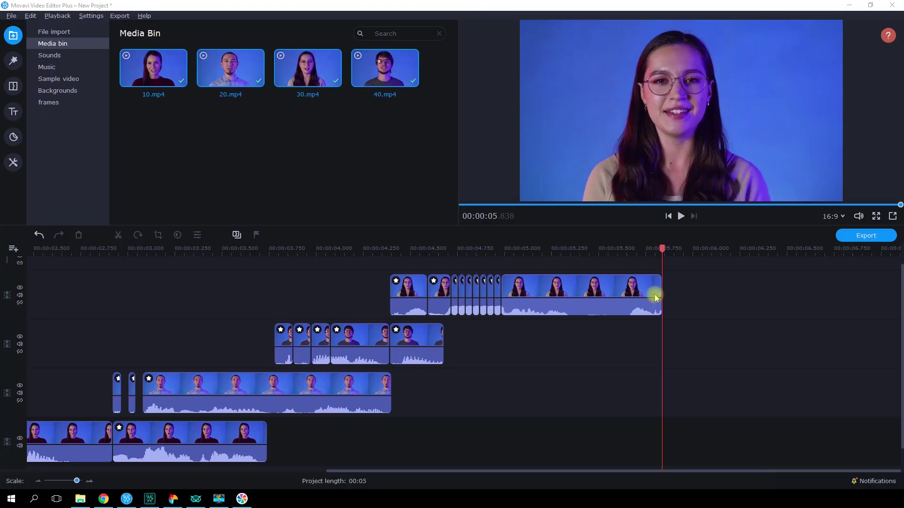
# Move the uppermost clip's remainder to the main track and fill the gap before it with the Black background
pyautogui.moveTo(565, 287); pyautogui.dragTo(462, 440)
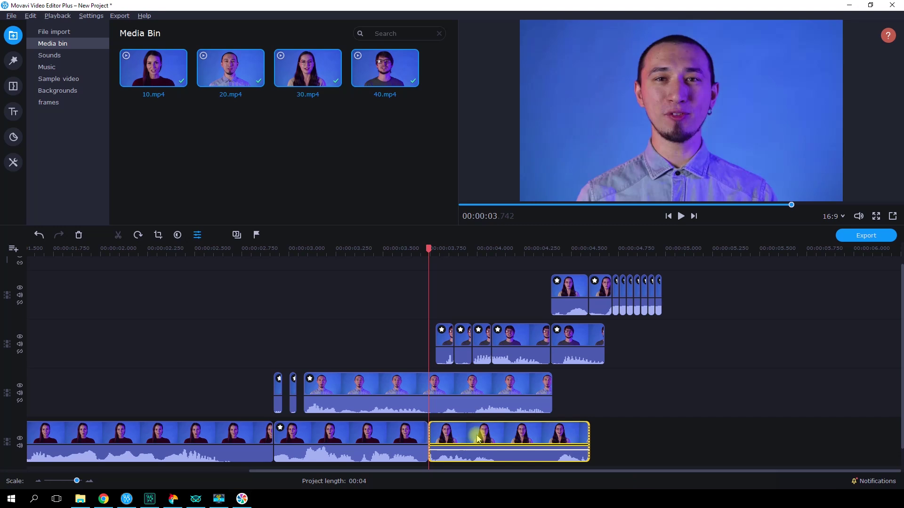
pyautogui.moveTo(477, 438); pyautogui.dragTo(597, 440)
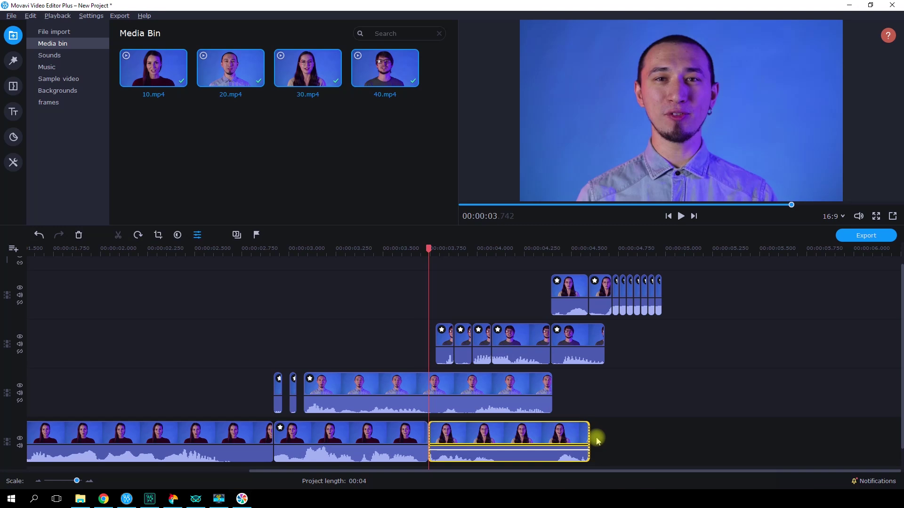
pyautogui.click(42, 92)
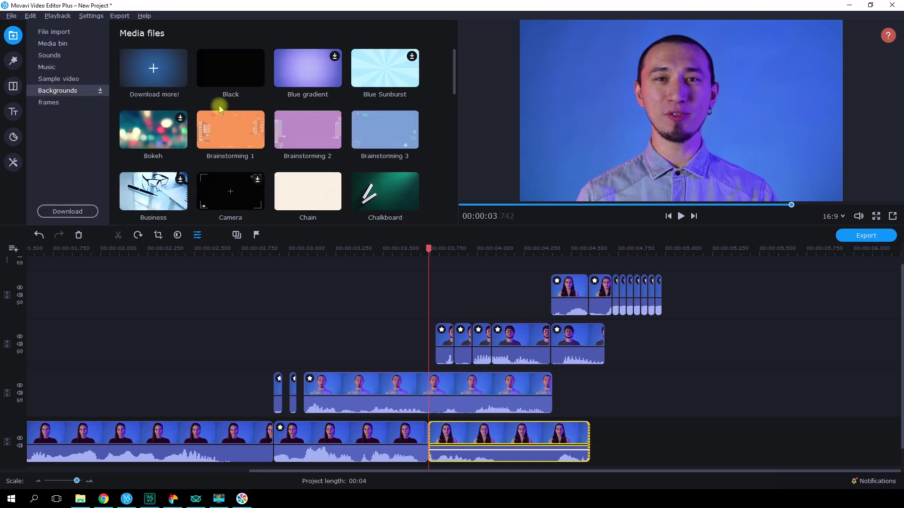
pyautogui.moveTo(236, 74); pyautogui.dragTo(429, 436)
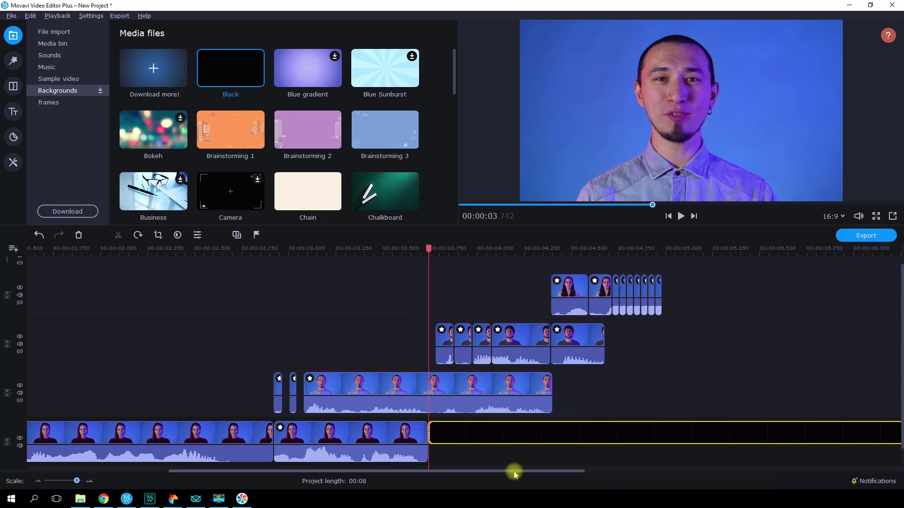
pyautogui.moveTo(514, 471); pyautogui.dragTo(690, 471)
pyautogui.moveTo(775, 446); pyautogui.dragTo(279, 438)
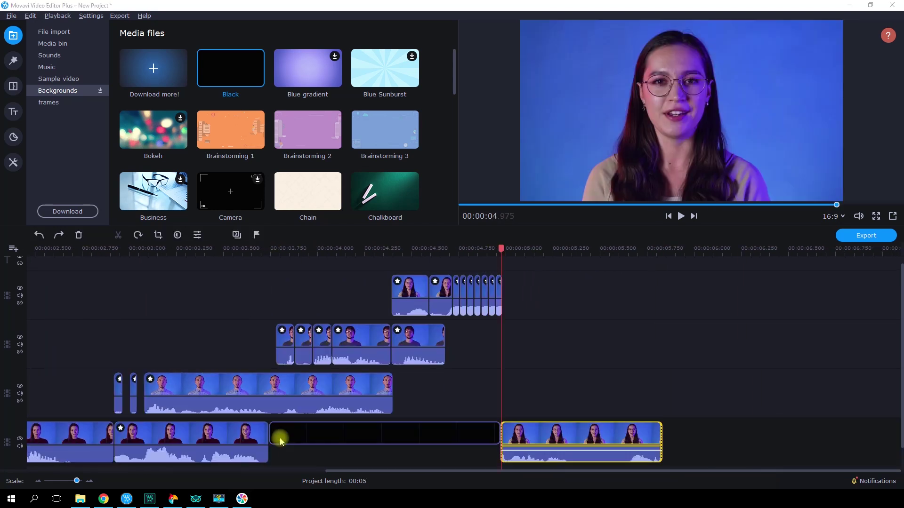
# Add 20.mp4 directly after the 30.mp4 clip at the end of the main track
pyautogui.click(66, 45)
pyautogui.moveTo(231, 68); pyautogui.dragTo(733, 444)
pyautogui.scroll(-5, 345, 472)
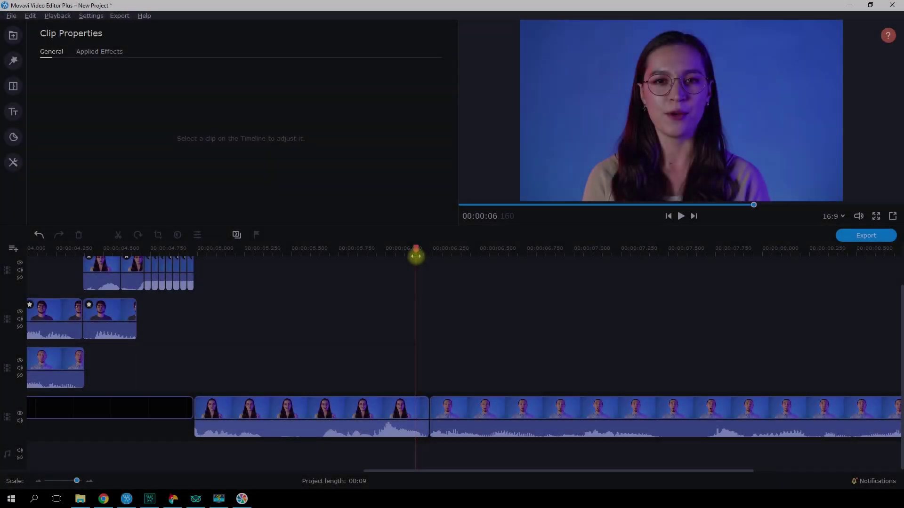
# Split the end of the 30.mp4 clip on the main track into two short pieces of similar length
pyautogui.moveTo(415, 255); pyautogui.dragTo(392, 257)
pyautogui.click(330, 410)
pyautogui.click(118, 235)
# Split the start of the 20.mp4 clip at 6.435 s and 6.637 s to make two short pieces
pyautogui.moveTo(390, 249); pyautogui.dragTo(468, 308)
pyautogui.click(118, 235)
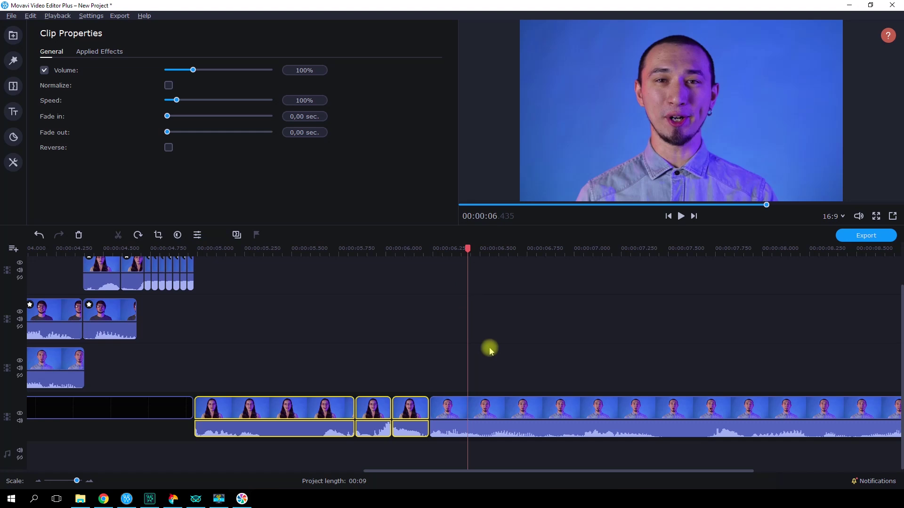
pyautogui.click(486, 406)
pyautogui.click(118, 234)
pyautogui.moveTo(464, 249); pyautogui.dragTo(506, 266)
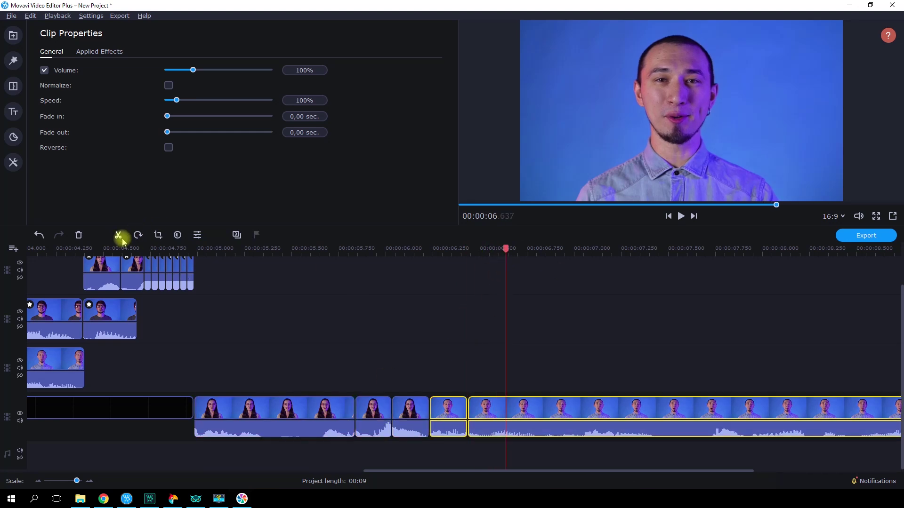
# Apply the Pixels - small filter to the two outer short pieces around the cut between 30.mp4 and 20.mp4
pyautogui.click(380, 408)
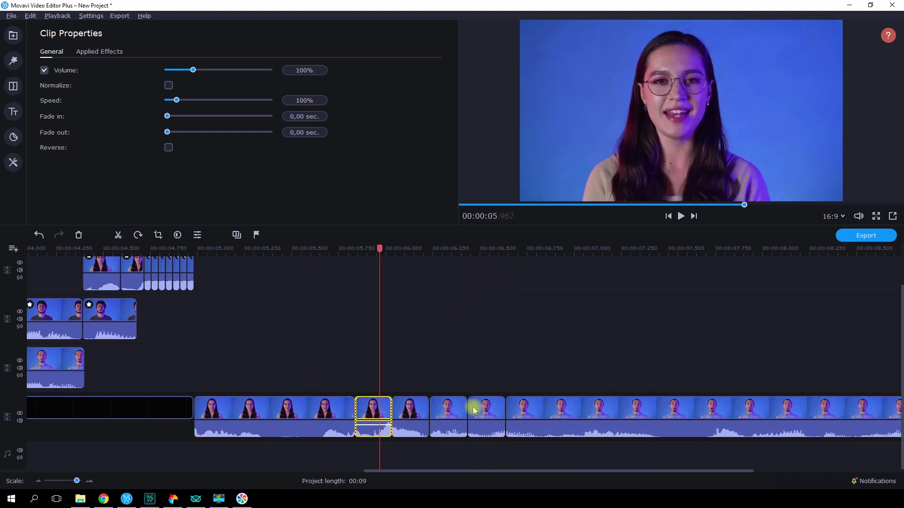
pyautogui.click(13, 60)
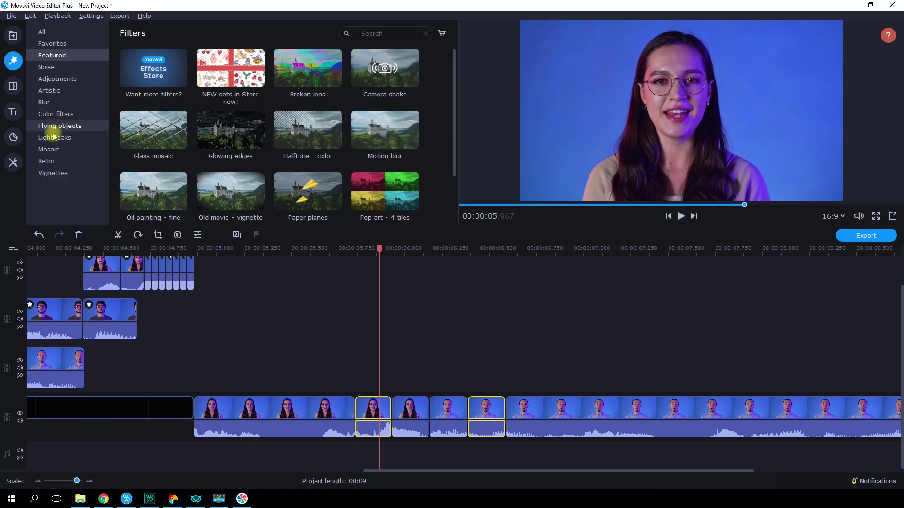
pyautogui.click(52, 149)
pyautogui.moveTo(307, 130); pyautogui.dragTo(375, 412)
# Apply the Pixels - medium filter to the two inner short pieces and set its intensity to 89%
pyautogui.click(404, 413)
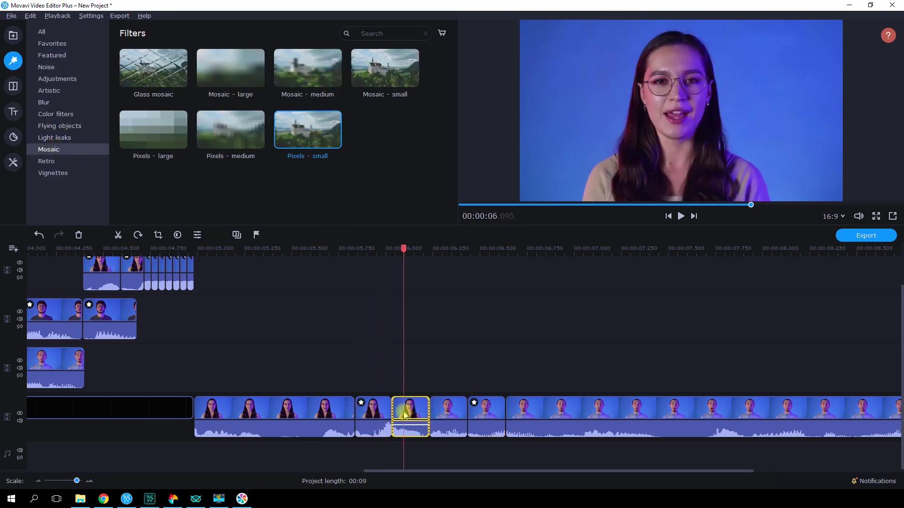
pyautogui.moveTo(231, 129); pyautogui.dragTo(397, 404)
pyautogui.click(437, 404)
pyautogui.moveTo(380, 74); pyautogui.dragTo(369, 74)
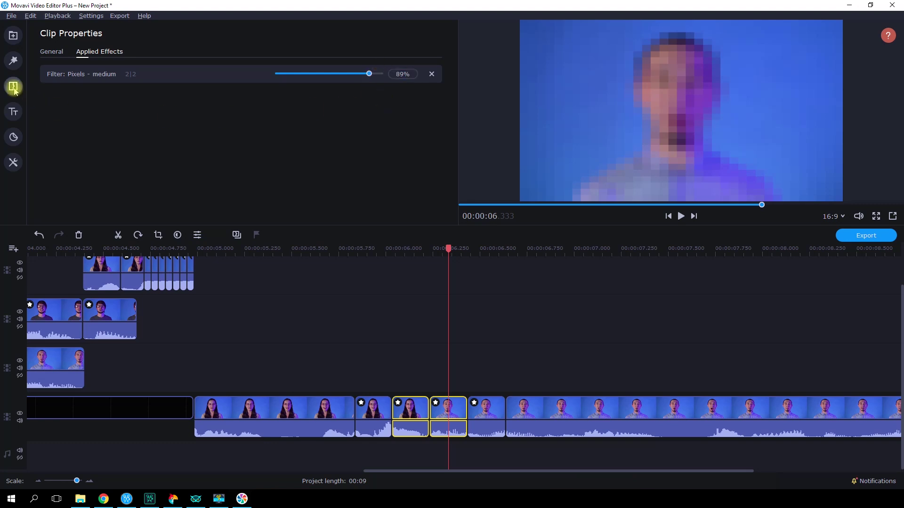
# Add the Matrix - small blocks transition at all five joints around the short pixelated pieces
pyautogui.click(13, 87)
pyautogui.click(48, 127)
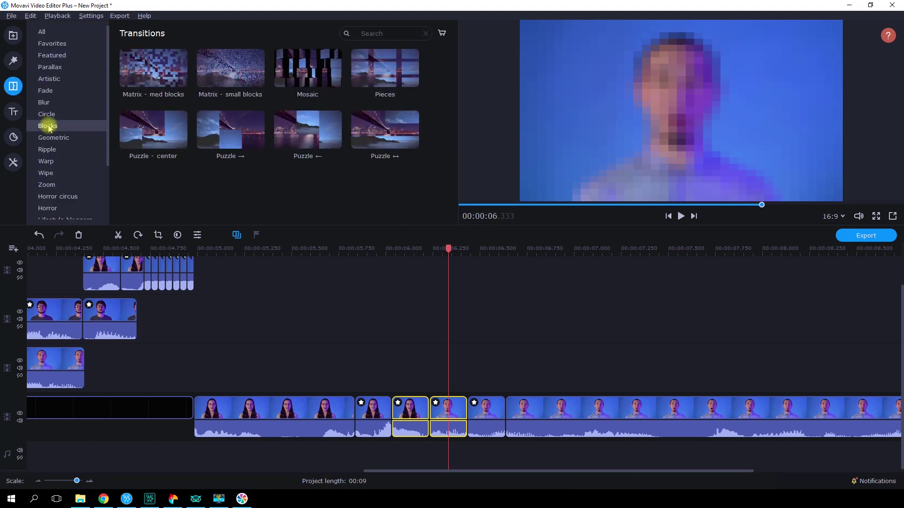
pyautogui.moveTo(214, 72)
pyautogui.mouseDown()
pyautogui.moveTo(335, 317)
pyautogui.moveTo(355, 414)
pyautogui.moveTo(400, 416)
pyautogui.moveTo(439, 387)
pyautogui.moveTo(486, 395)
pyautogui.moveTo(501, 418)
pyautogui.mouseUp()
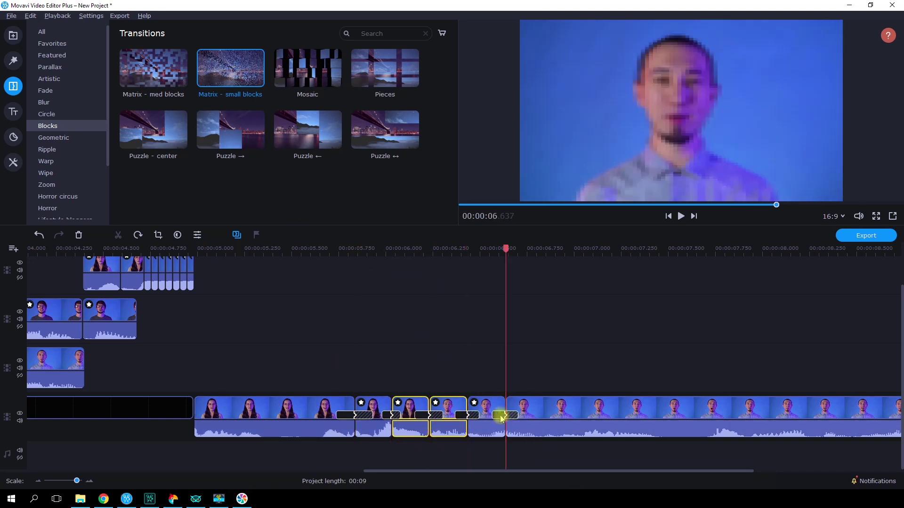
# Lengthen the Matrix - small blocks transitions at the last four joints one by one
pyautogui.doubleClick(389, 416)
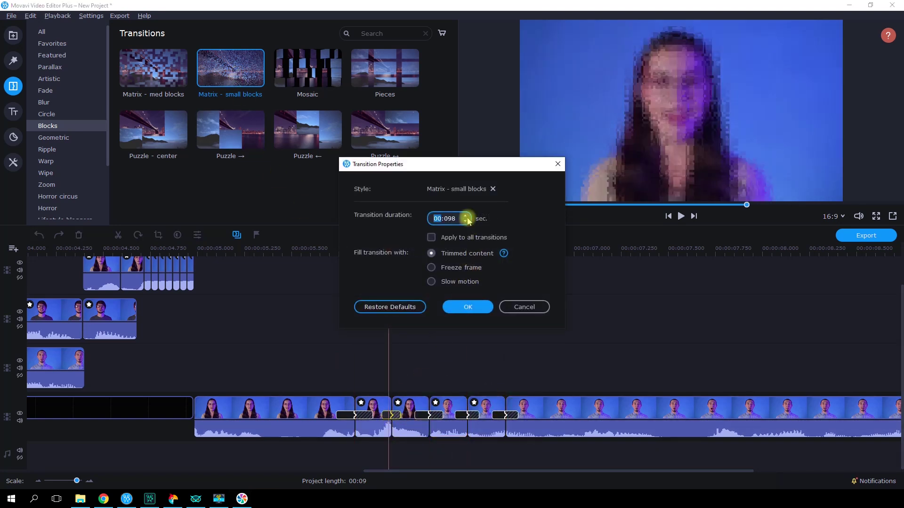
pyautogui.click(468, 220)
pyautogui.click(469, 320)
pyautogui.doubleClick(431, 416)
pyautogui.click(466, 220)
pyautogui.click(468, 307)
pyautogui.doubleClick(473, 416)
pyautogui.click(469, 220)
pyautogui.click(468, 307)
pyautogui.doubleClick(508, 416)
pyautogui.click(467, 218)
pyautogui.click(469, 307)
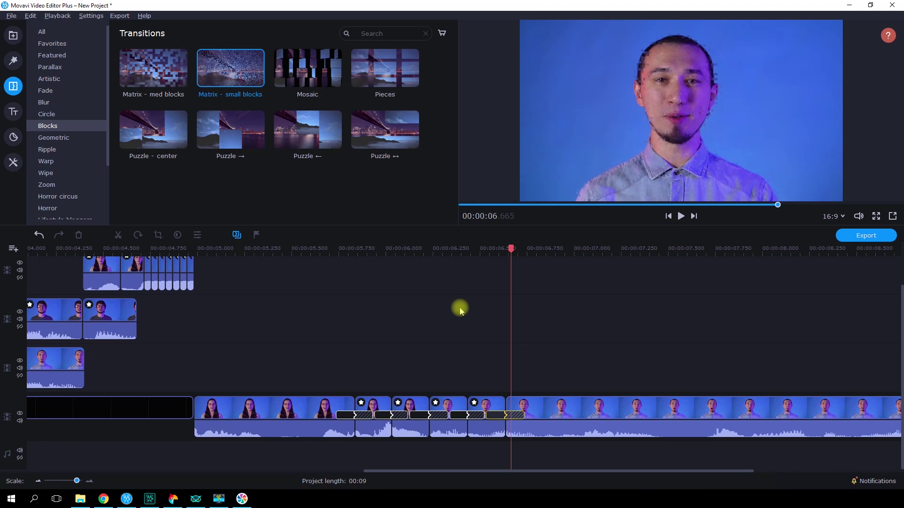
# Apply the Low pitch audio effect to the two outer pixelated pieces
pyautogui.click(378, 406)
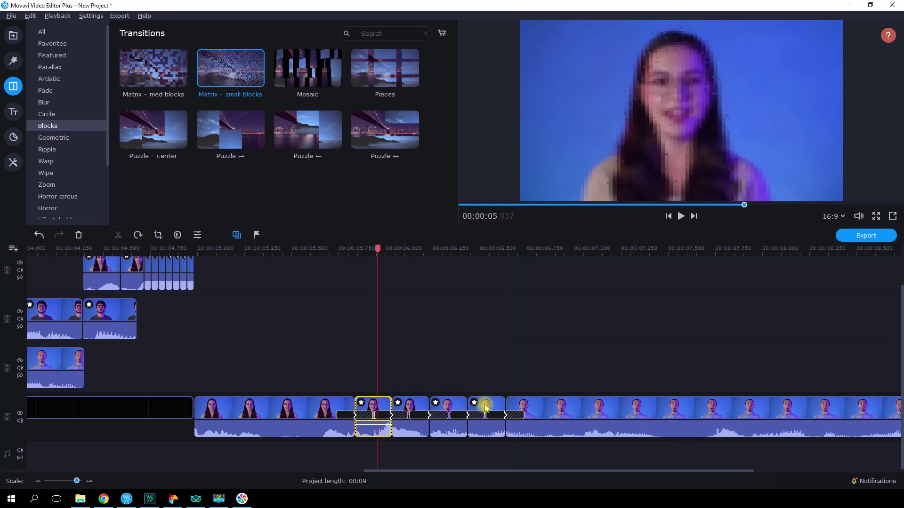
pyautogui.rightClick(487, 408)
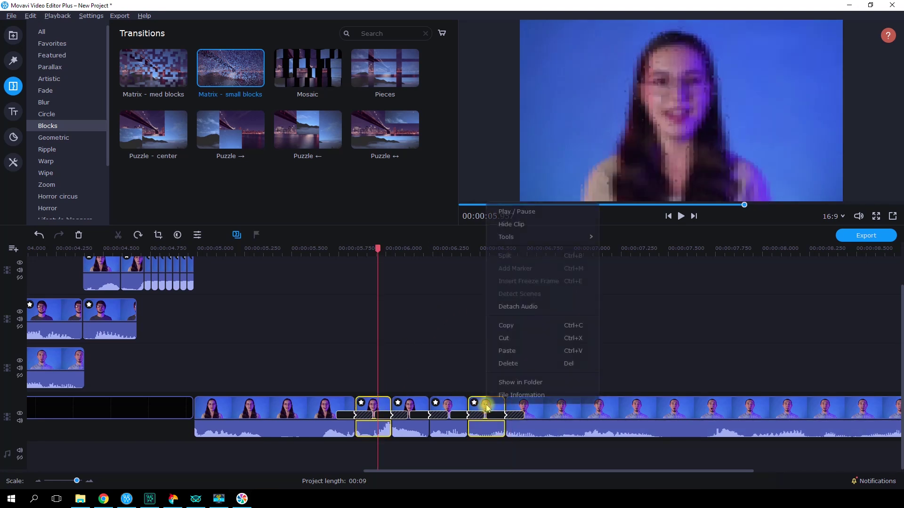
pyautogui.moveTo(547, 239)
pyautogui.click(634, 323)
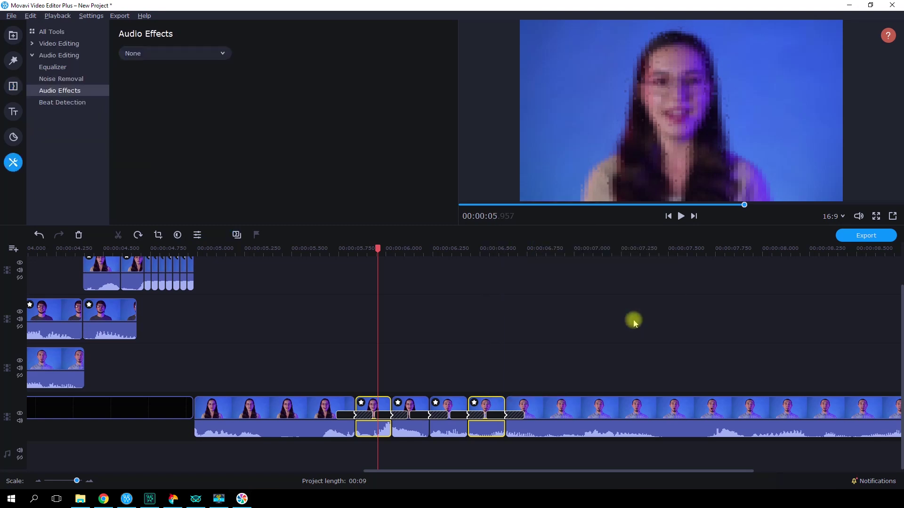
pyautogui.click(222, 54)
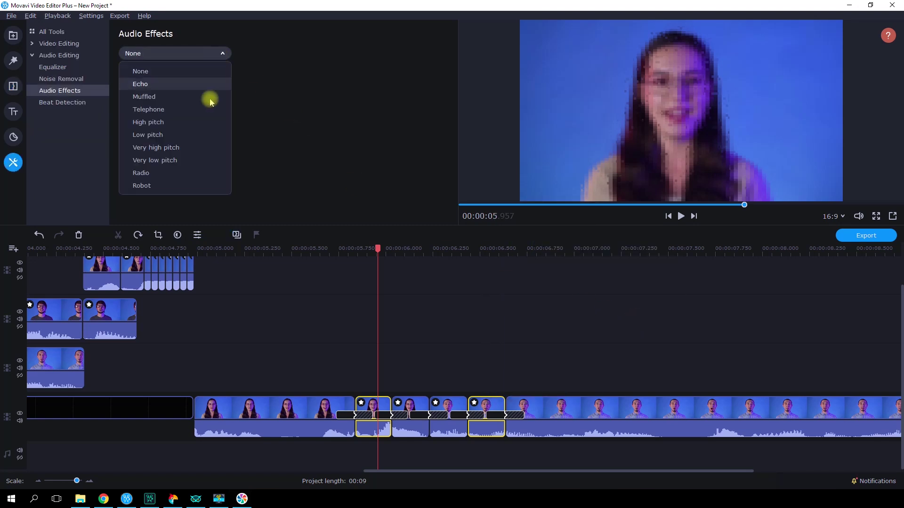
pyautogui.click(203, 133)
# Apply the Very low pitch audio effect to the two inner pixelated pieces
pyautogui.moveTo(455, 375); pyautogui.dragTo(400, 408)
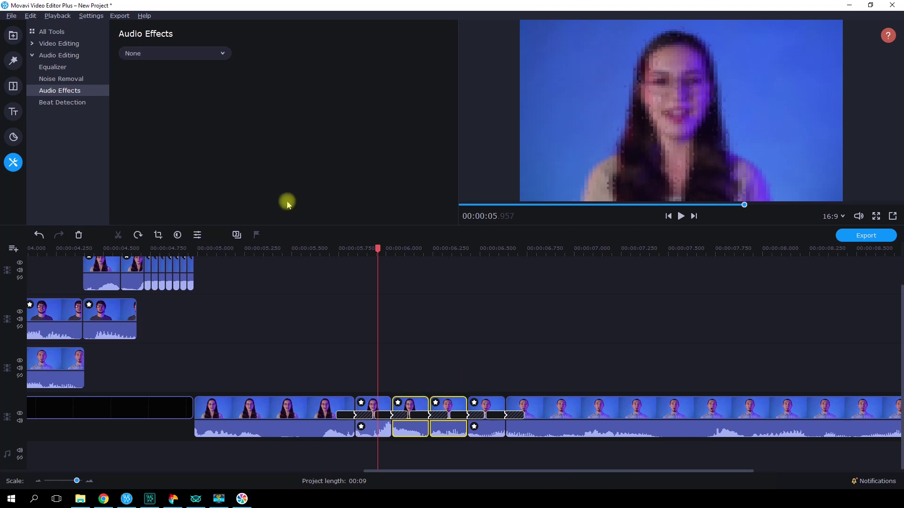
pyautogui.click(218, 51)
pyautogui.click(193, 160)
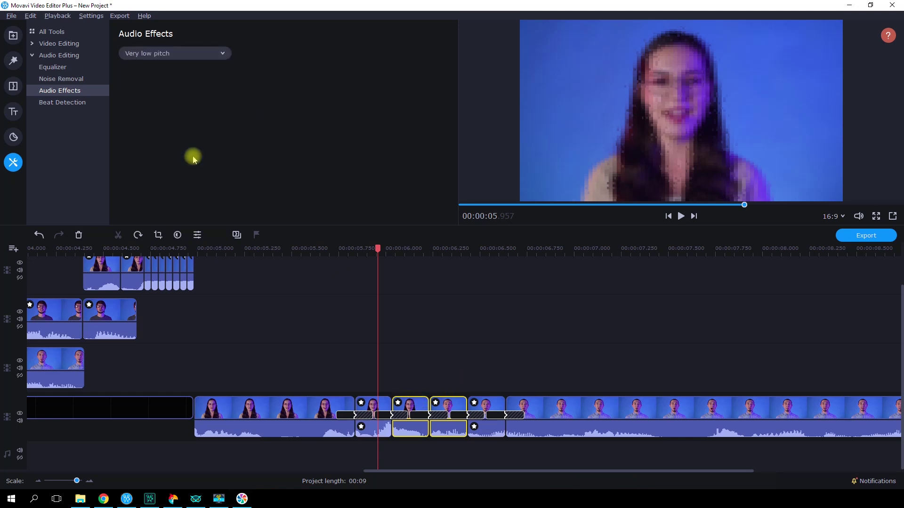
pyautogui.click(269, 254)
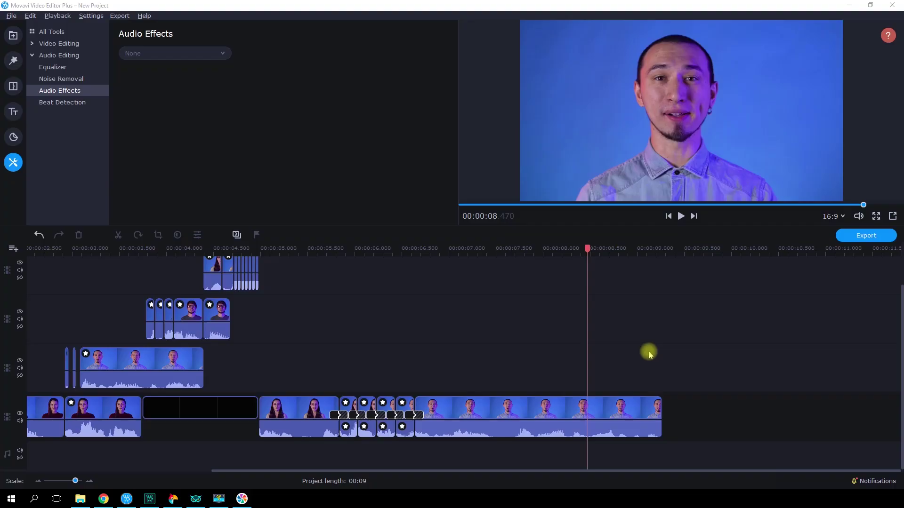
# Split the long remaining part of 20.mp4 on the main track at 8.470 s and 7.645 s
pyautogui.click(626, 414)
pyautogui.hotkey('ctrl', 'b')
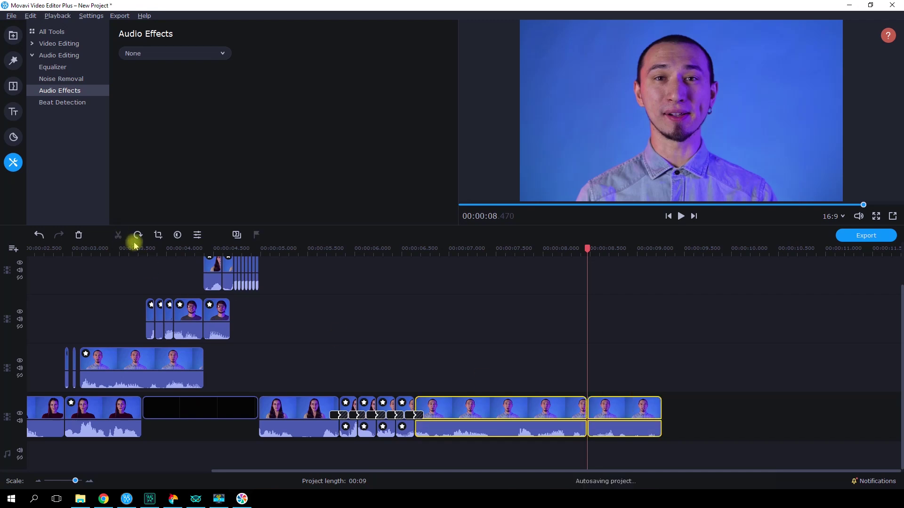
pyautogui.click(510, 256)
pyautogui.click(119, 235)
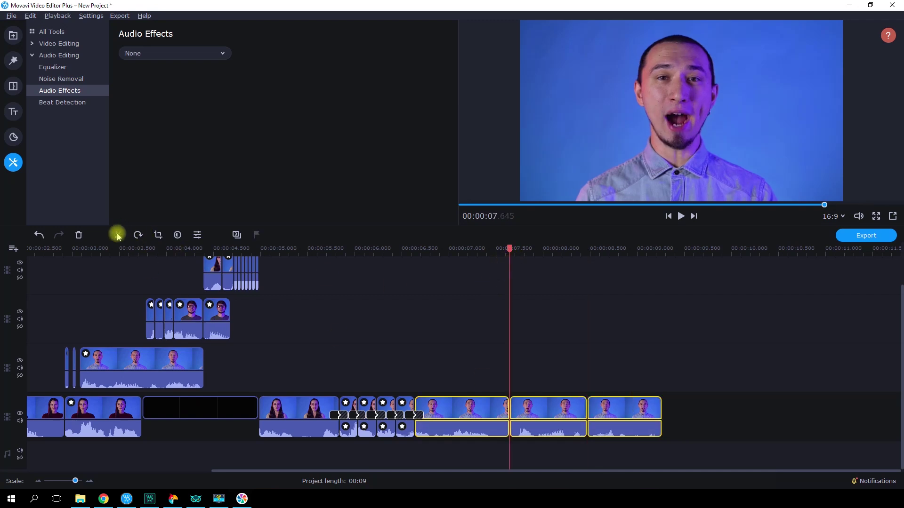
# Apply the Pop art - 4 tiles filter to the middle part of 20.mp4 and play it back
pyautogui.click(551, 414)
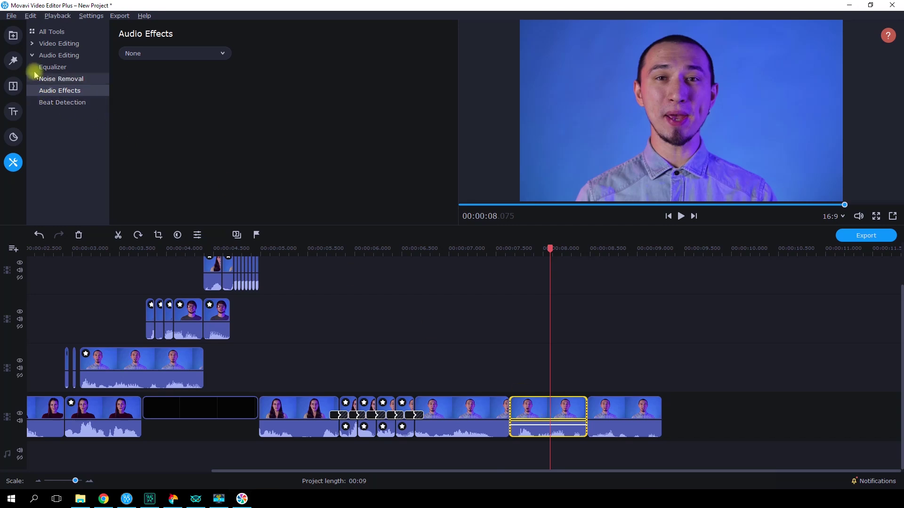
pyautogui.click(13, 61)
pyautogui.click(52, 160)
pyautogui.moveTo(308, 129); pyautogui.dragTo(521, 408)
pyautogui.click(309, 279)
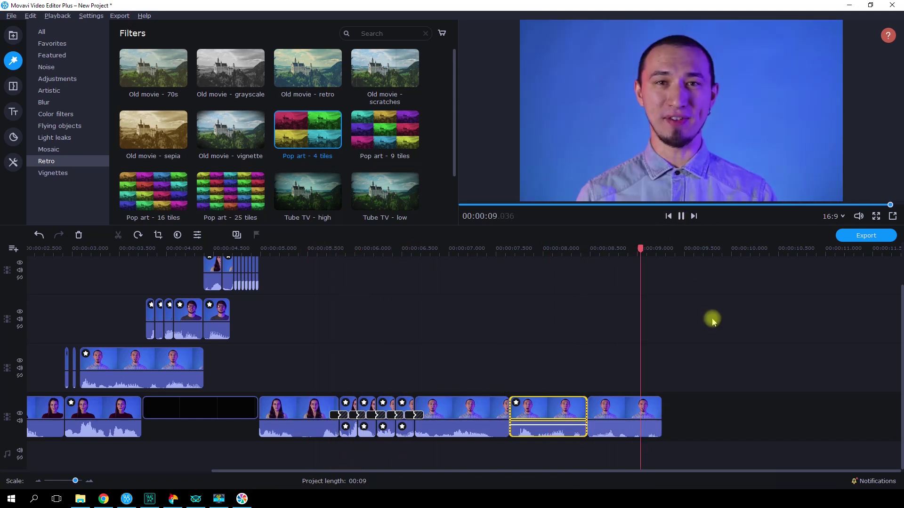
# Extend the last part of 20.mp4 to about 9.667 s and paste a copy of the pop art piece after it
pyautogui.moveTo(663, 410); pyautogui.dragTo(699, 414)
pyautogui.rightClick(534, 414)
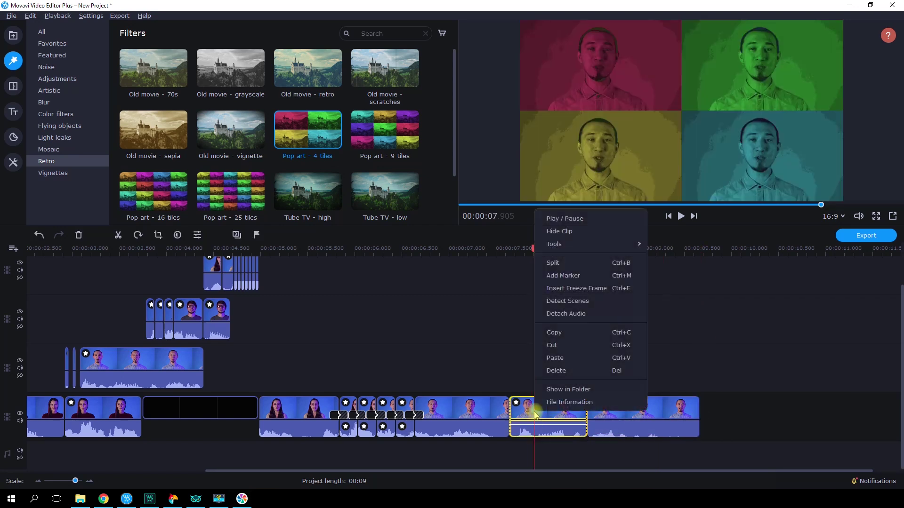
pyautogui.click(585, 344)
pyautogui.click(591, 251)
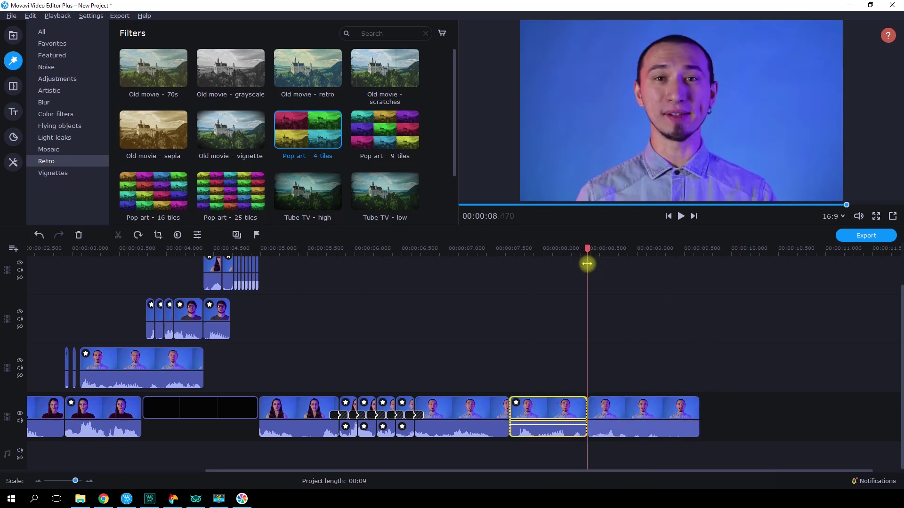
pyautogui.rightClick(746, 389)
pyautogui.click(760, 396)
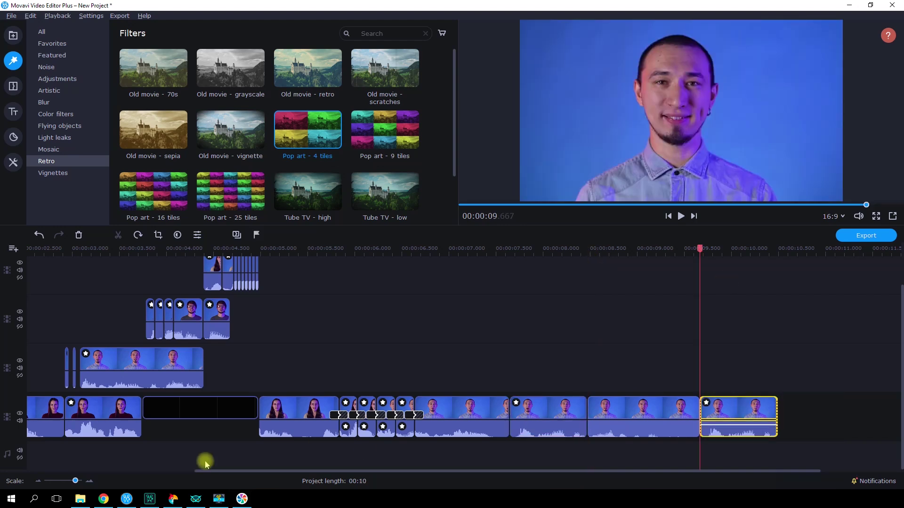
# Detach the copied piece's audio, place it slightly delayed beneath the original pop art piece, and delete the copied video
pyautogui.scroll(2, 205, 464)
pyautogui.moveTo(526, 434); pyautogui.dragTo(150, 456)
pyautogui.click(563, 407)
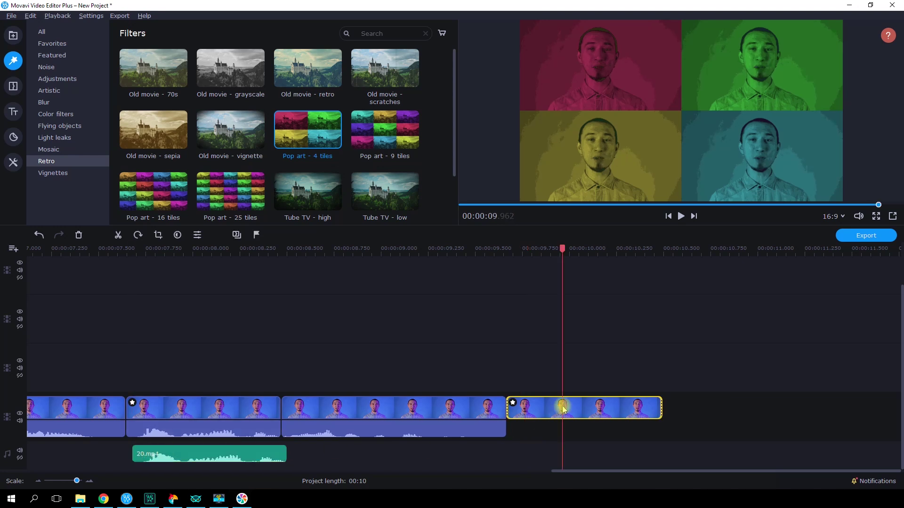
pyautogui.click(79, 235)
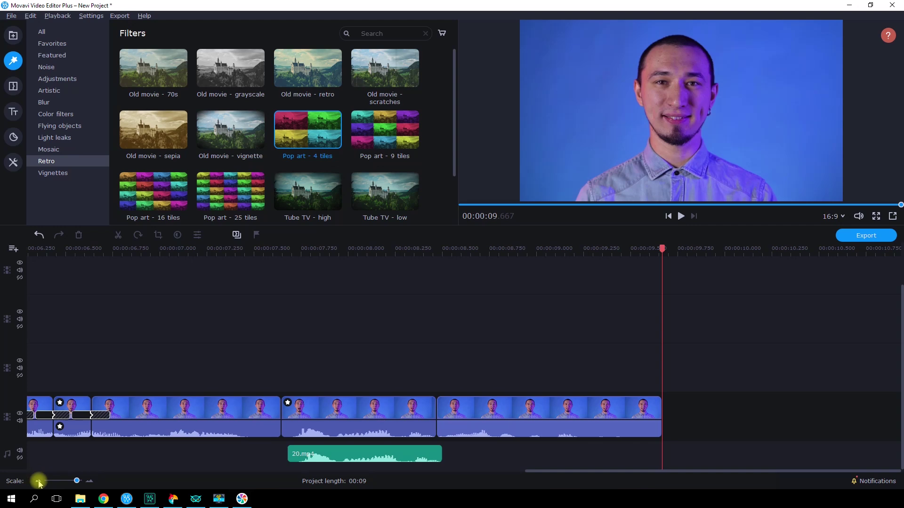
# Play back the pop art section to review it with the delayed second audio
pyautogui.click(38, 481)
pyautogui.click(387, 250)
pyautogui.click(680, 216)
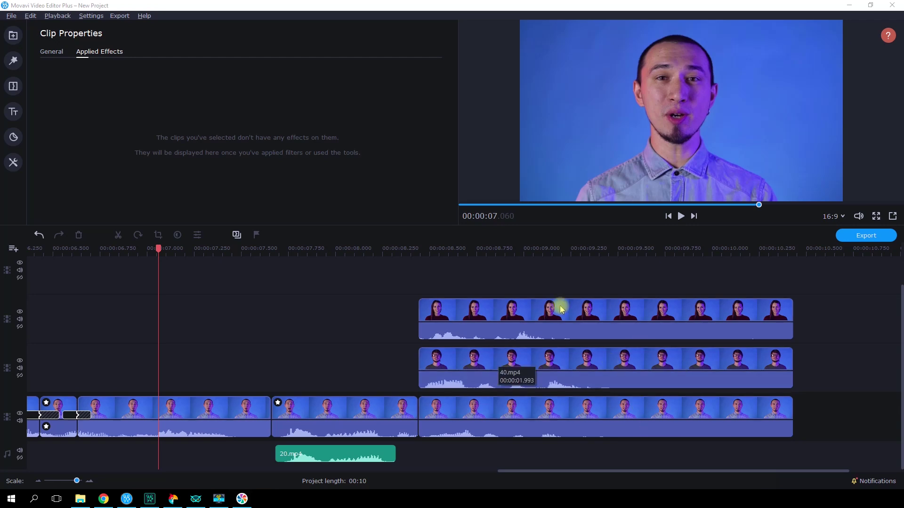
# Apply the Pop art - 16 tiles filter to the three stacked clips at the end of the timeline
pyautogui.moveTo(466, 282); pyautogui.dragTo(438, 431)
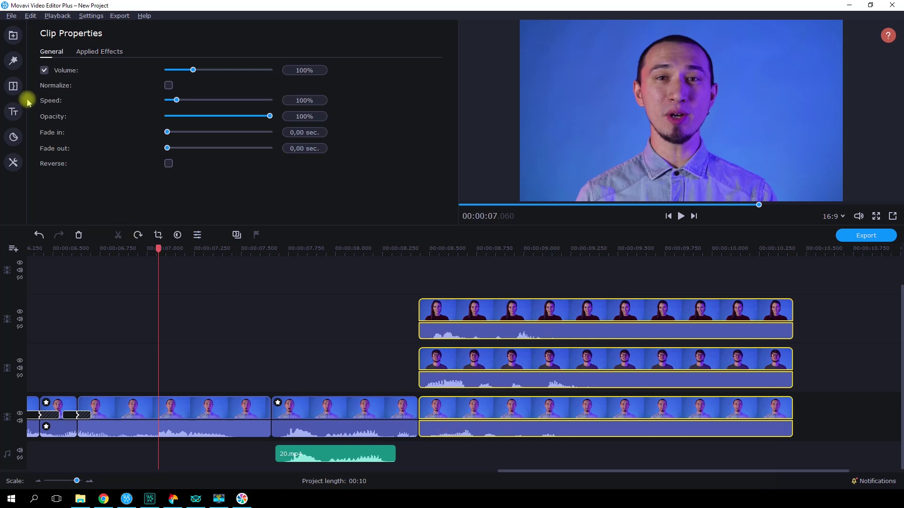
pyautogui.click(10, 64)
pyautogui.click(48, 162)
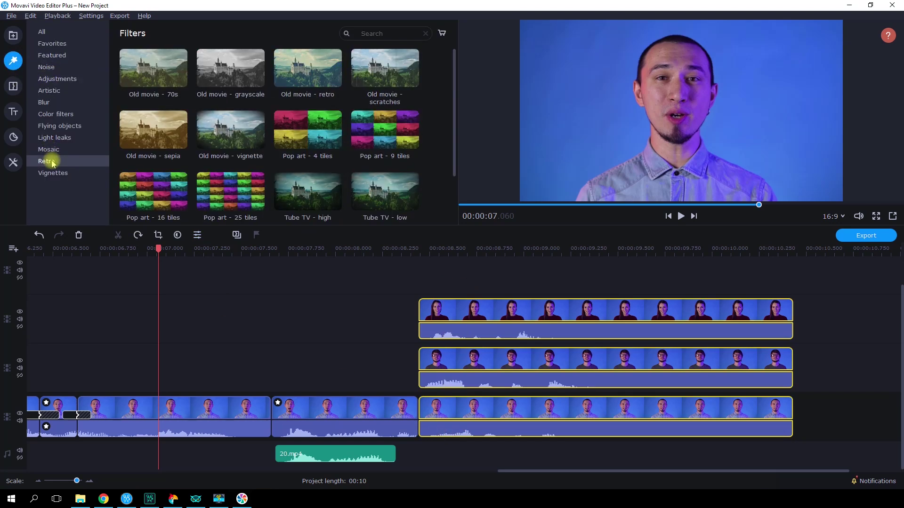
pyautogui.moveTo(143, 190); pyautogui.dragTo(455, 307)
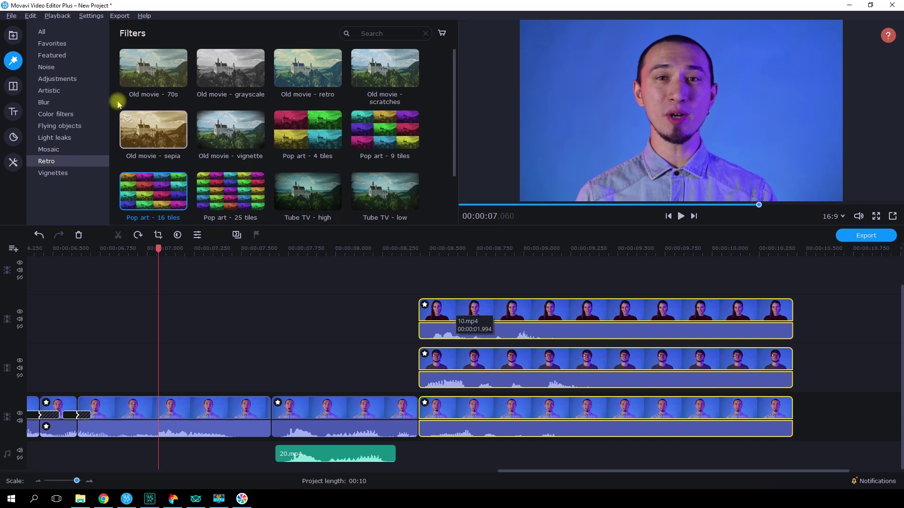
# Add the Static - high and Broken lens filters to the three stacked clips and set Broken lens to 30%
pyautogui.click(64, 70)
pyautogui.moveTo(202, 210); pyautogui.dragTo(451, 312)
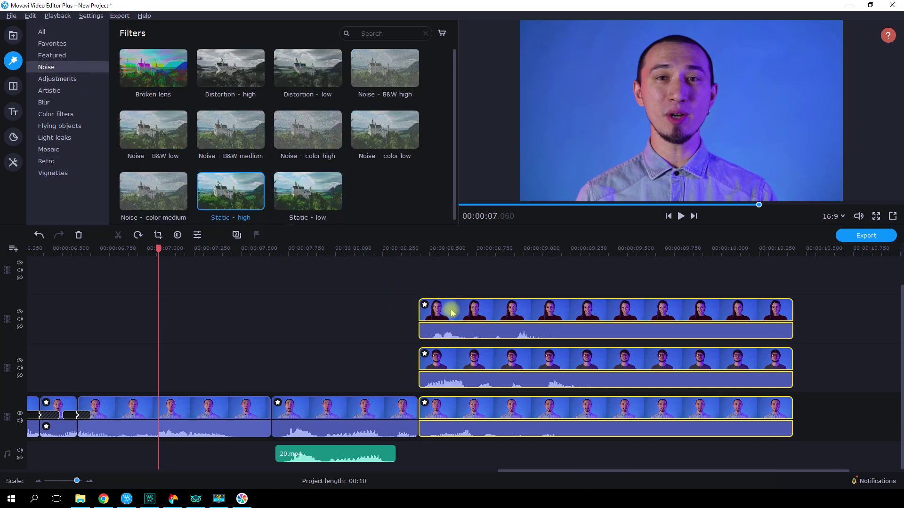
pyautogui.moveTo(160, 76); pyautogui.dragTo(485, 308)
pyautogui.click(425, 305)
pyautogui.moveTo(309, 118); pyautogui.dragTo(310, 119)
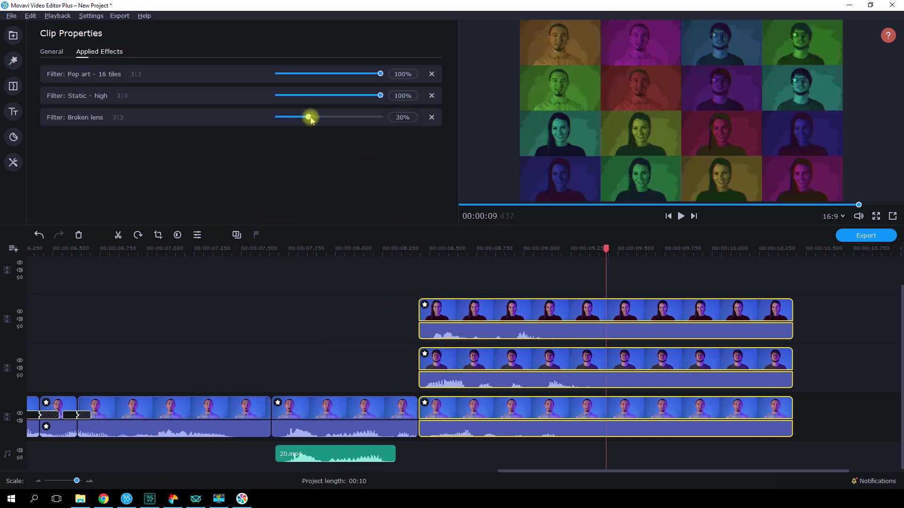
# Check the overlay layouts of the stacked 40.mp4 and 10.mp4 clips and preview the tiled section
pyautogui.click(476, 367)
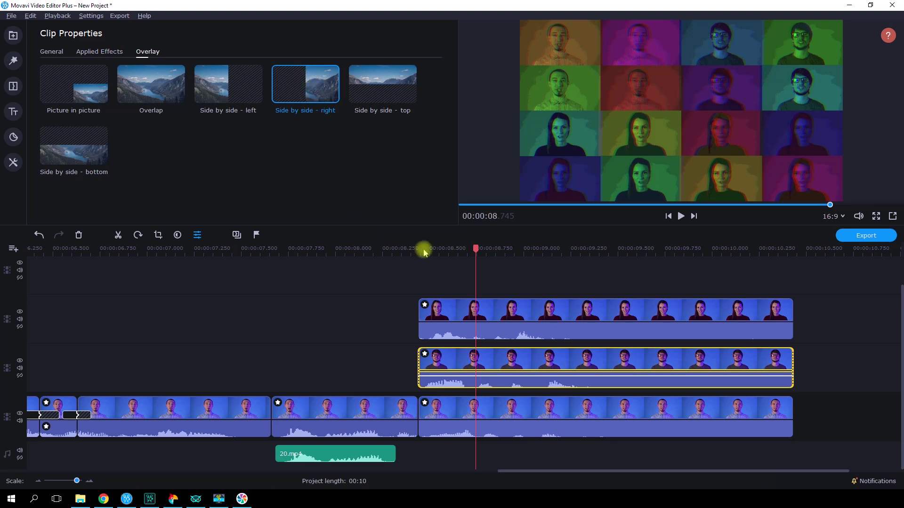
pyautogui.click(468, 316)
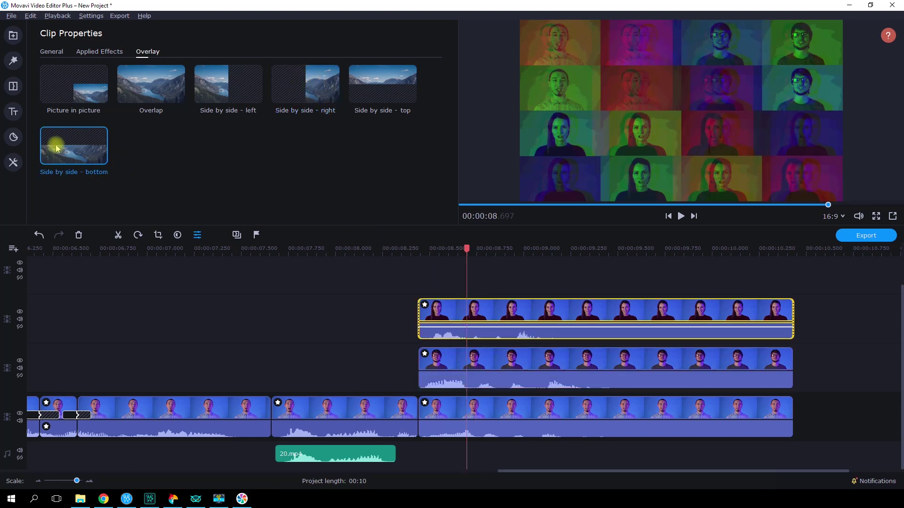
pyautogui.moveTo(506, 253); pyautogui.dragTo(513, 259)
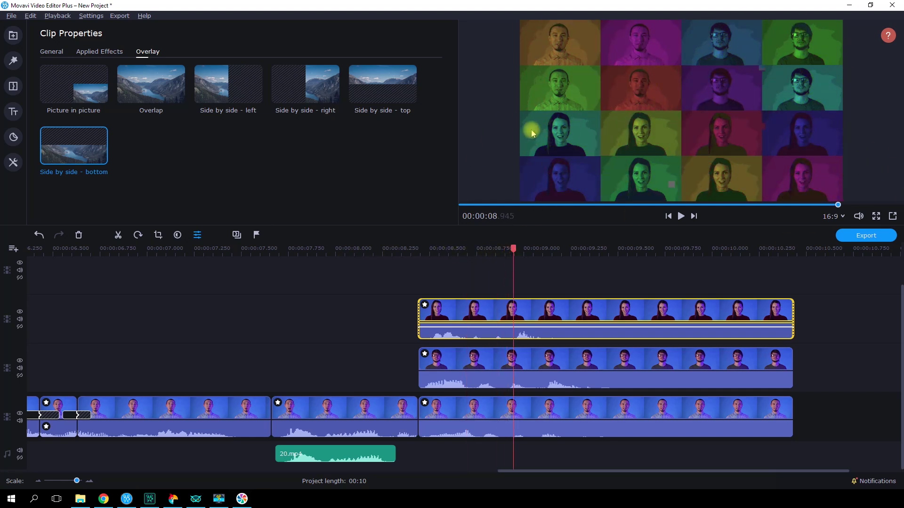
# Apply the Robot audio effect to the last clip on the main video track
pyautogui.rightClick(471, 416)
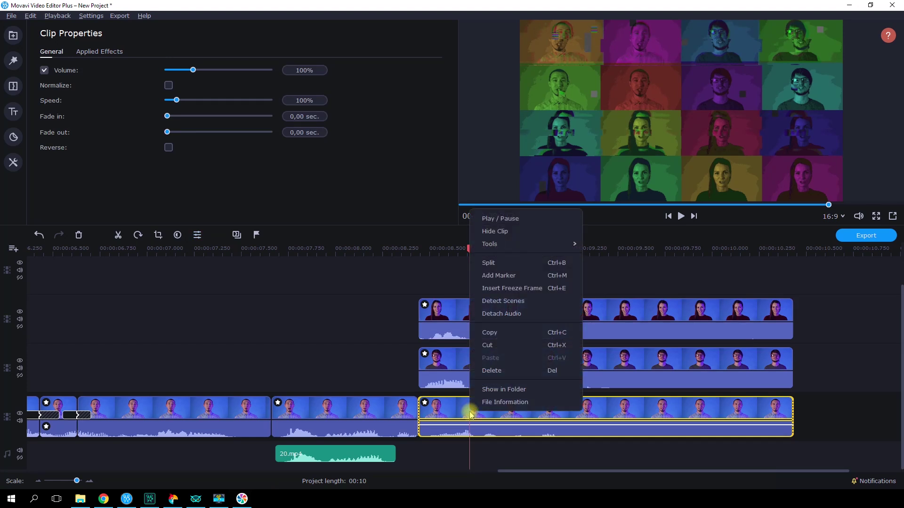
pyautogui.moveTo(548, 247)
pyautogui.click(643, 416)
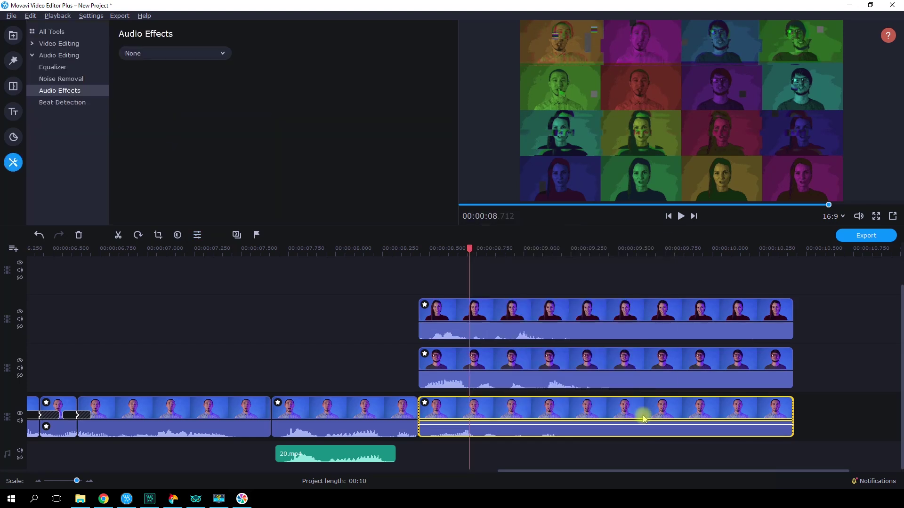
pyautogui.click(179, 52)
pyautogui.click(177, 182)
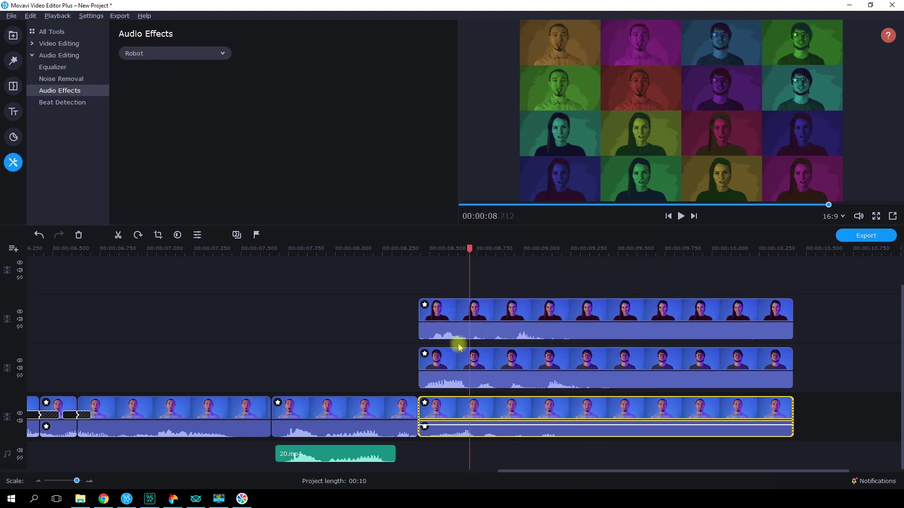
# Apply the Low pitch audio effect to the 40.mp4 overlay clip and Echo to the 10.mp4 overlay clip
pyautogui.click(472, 361)
pyautogui.click(212, 55)
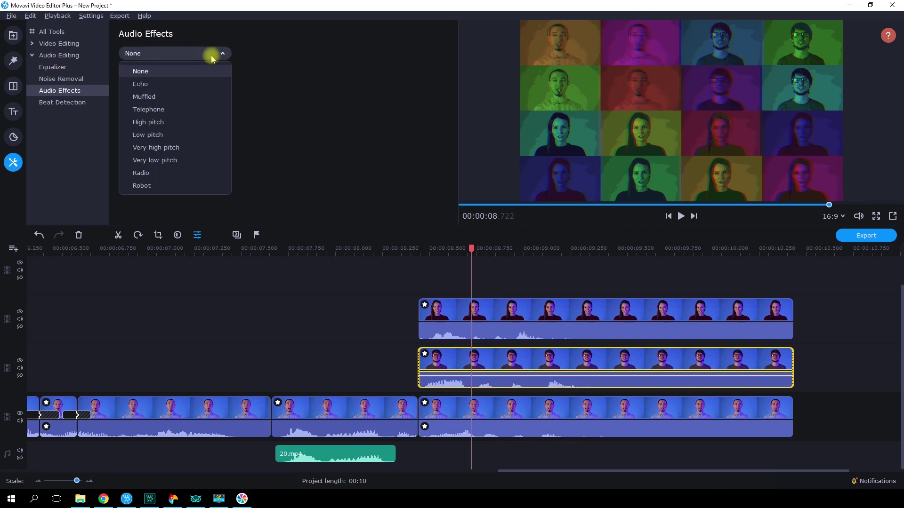
pyautogui.click(207, 135)
pyautogui.click(468, 306)
pyautogui.click(215, 56)
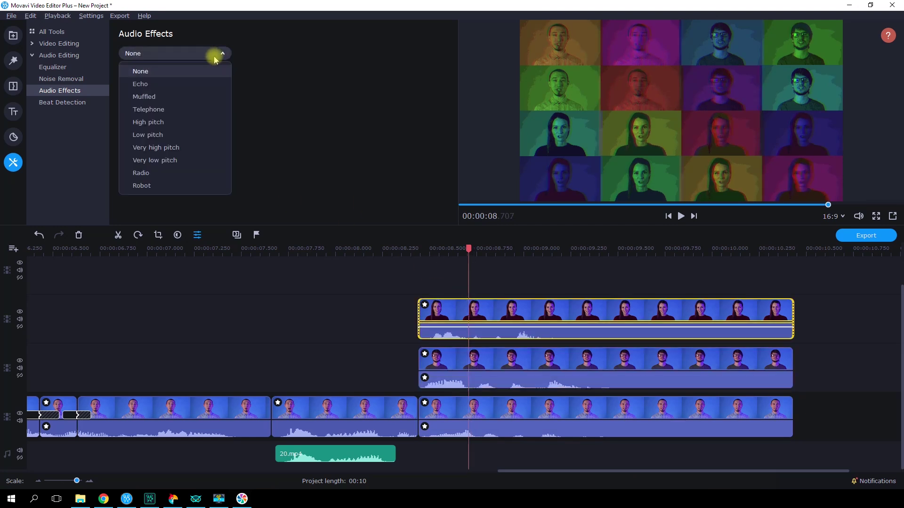
pyautogui.click(141, 84)
# Import the five glitch and distortion sound files into the media bin and add two more audio tracks to the timeline
pyautogui.click(39, 481)
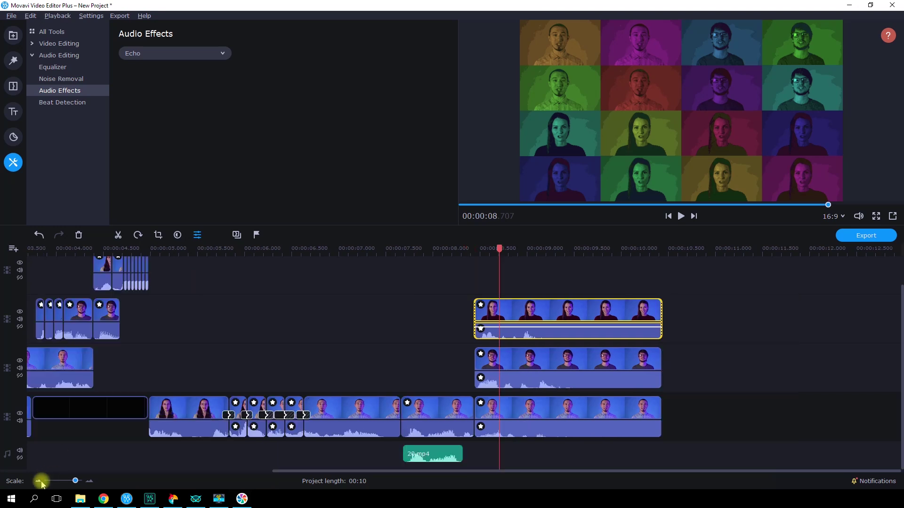
pyautogui.click(198, 258)
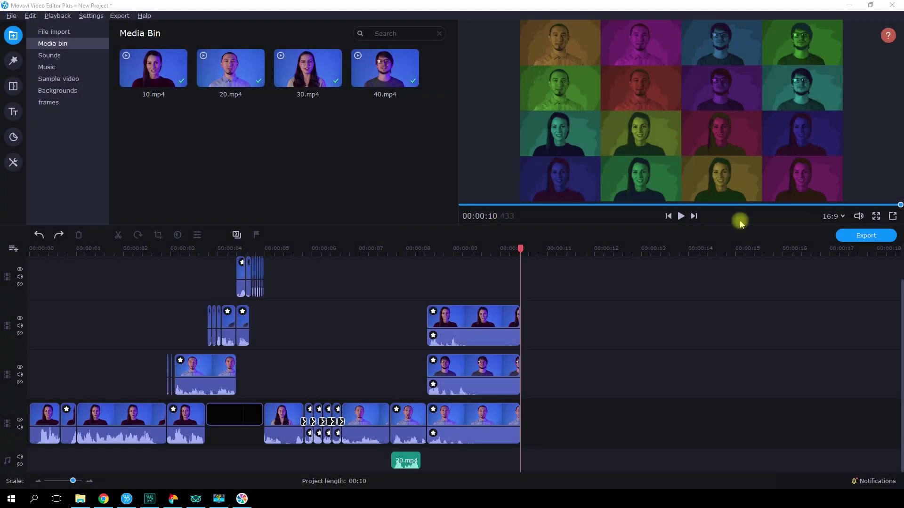
pyautogui.moveTo(739, 222); pyautogui.dragTo(311, 161)
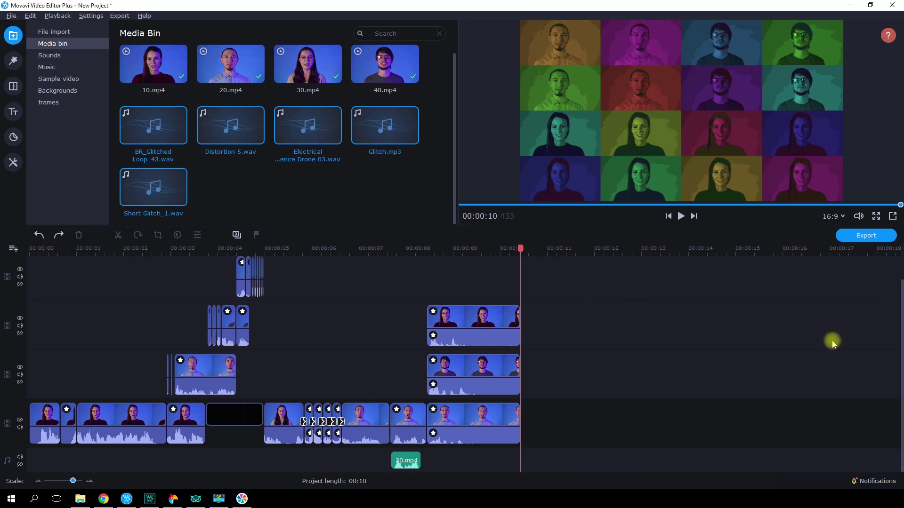
pyautogui.click(13, 248)
pyautogui.click(26, 280)
pyautogui.click(13, 249)
pyautogui.click(29, 279)
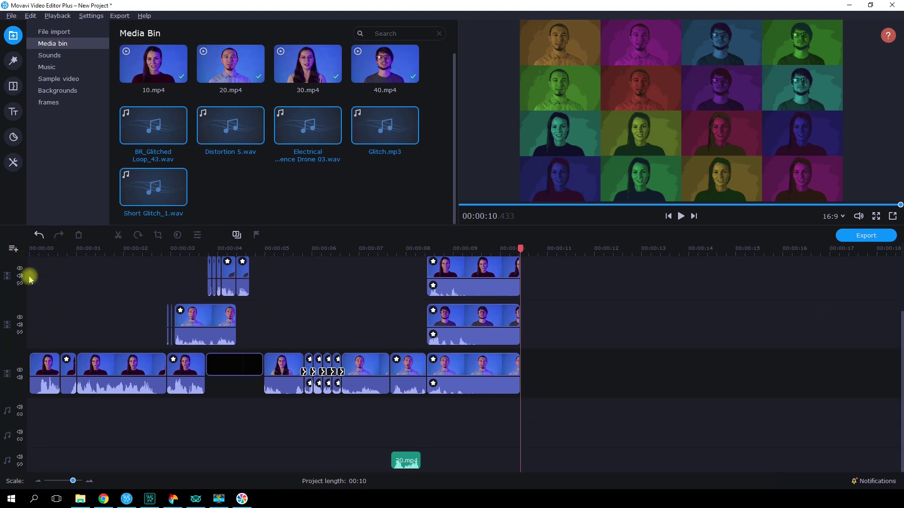
# Place Glitch.mp3 at the start of an empty audio track and trim it to end with the video at 10.433 s
pyautogui.moveTo(398, 138); pyautogui.dragTo(29, 411)
pyautogui.moveTo(787, 413); pyautogui.dragTo(520, 414)
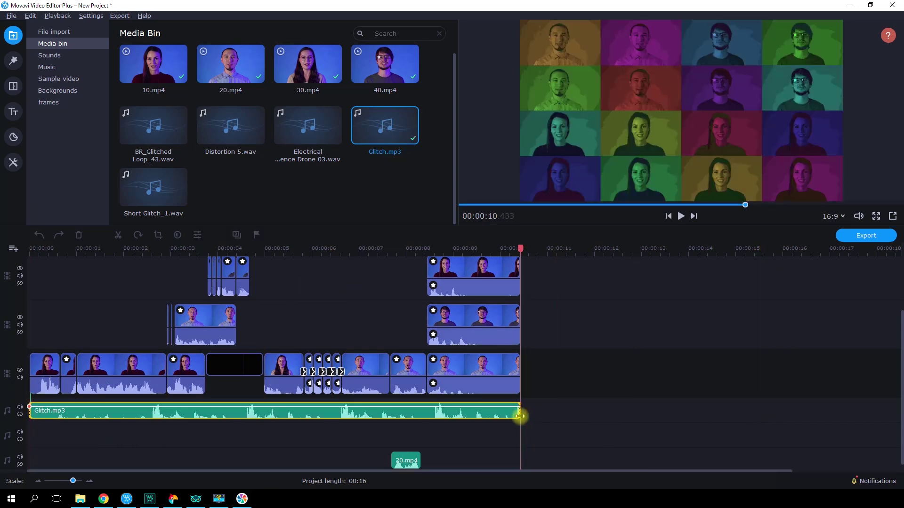
# Add BR_Glitched Loop_43.wav beneath the second main clip, trim it to that clip's end, and bring Distortion 5.wav into the timeline
pyautogui.moveTo(153, 125); pyautogui.dragTo(64, 437)
pyautogui.moveTo(592, 441); pyautogui.dragTo(75, 441)
pyautogui.moveTo(230, 125); pyautogui.dragTo(238, 185)
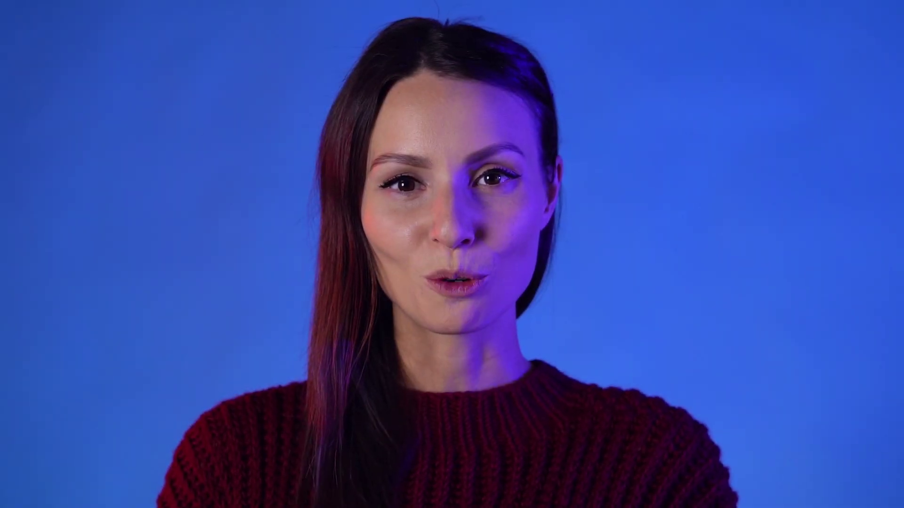